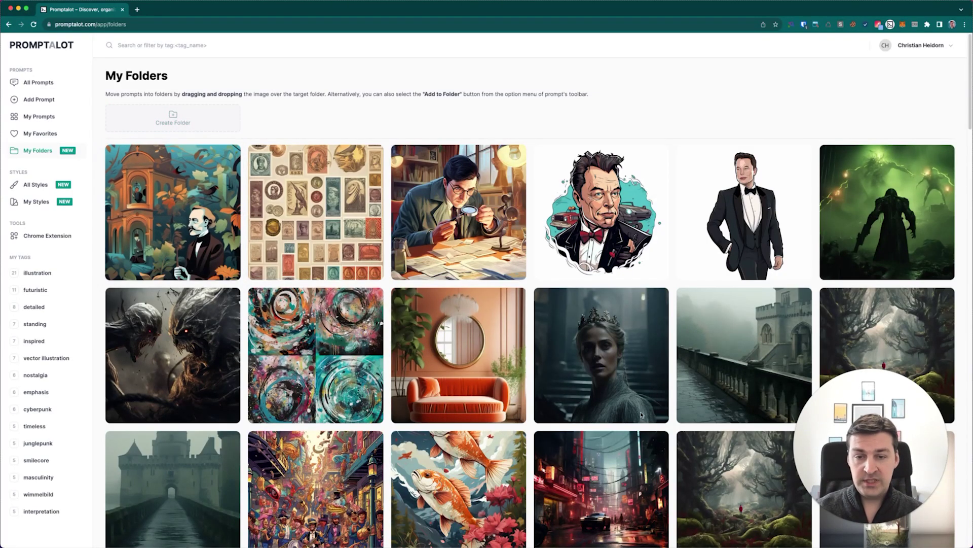
Visit the My Prompts page, then return to My Folders
{"action": "mouse_move", "coordinate": [454, 242]}
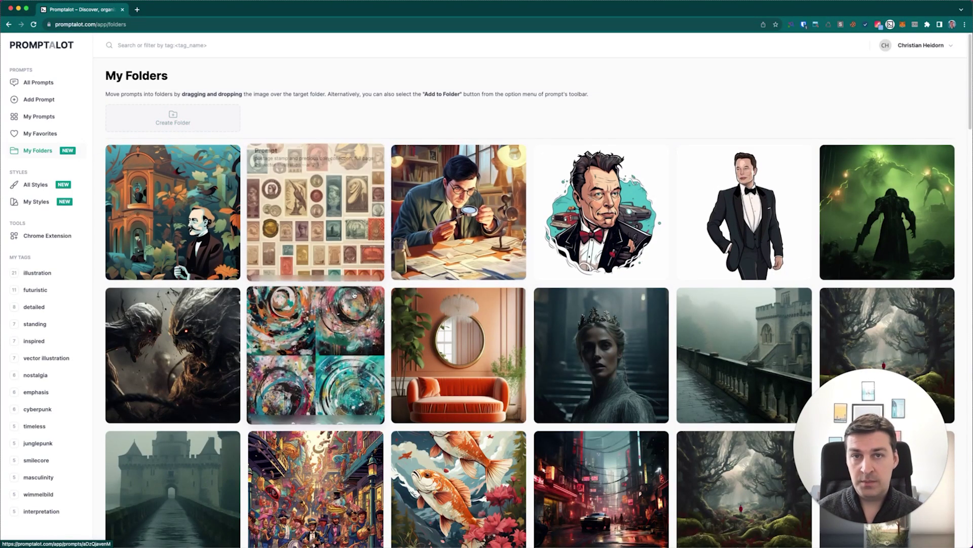
{"action": "mouse_move", "coordinate": [454, 304]}
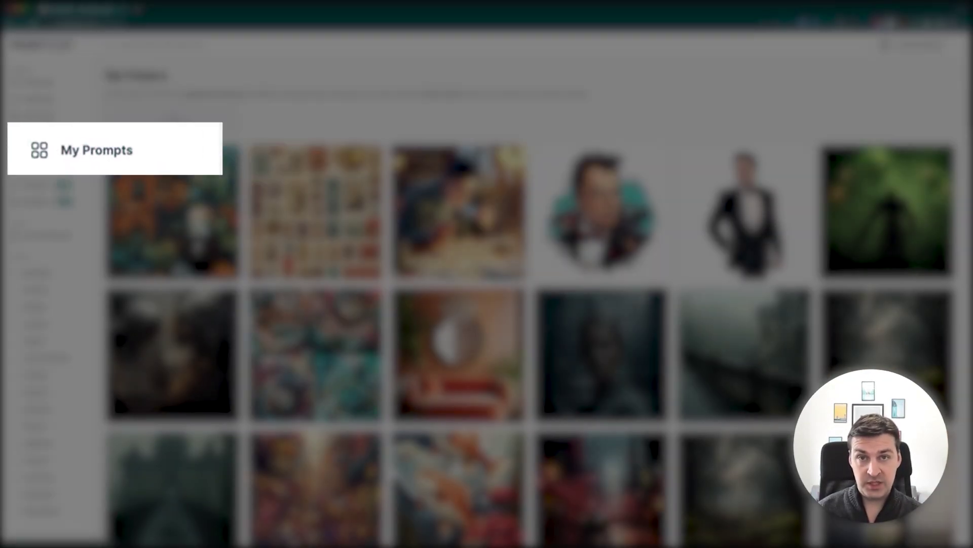
{"action": "mouse_move", "coordinate": [263, 318]}
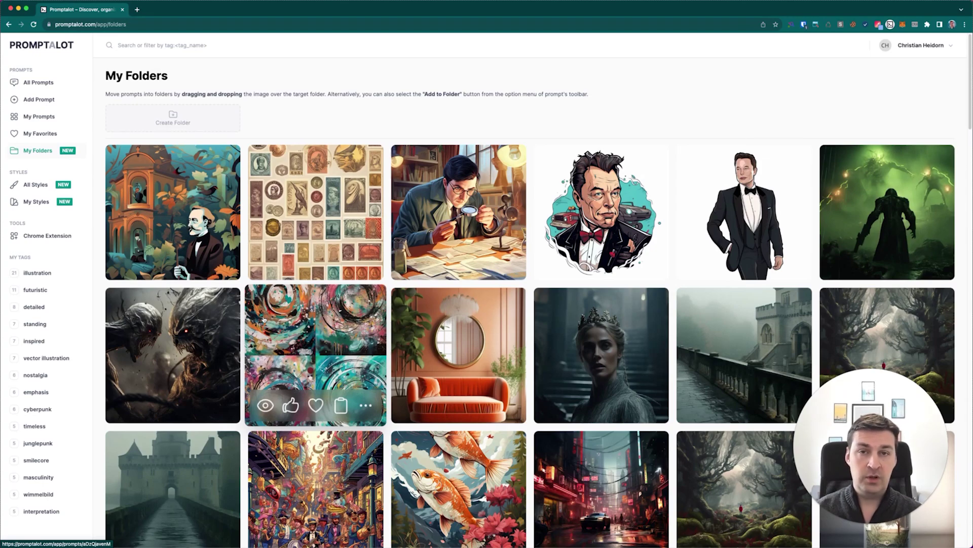
{"action": "left_click", "coordinate": [39, 118]}
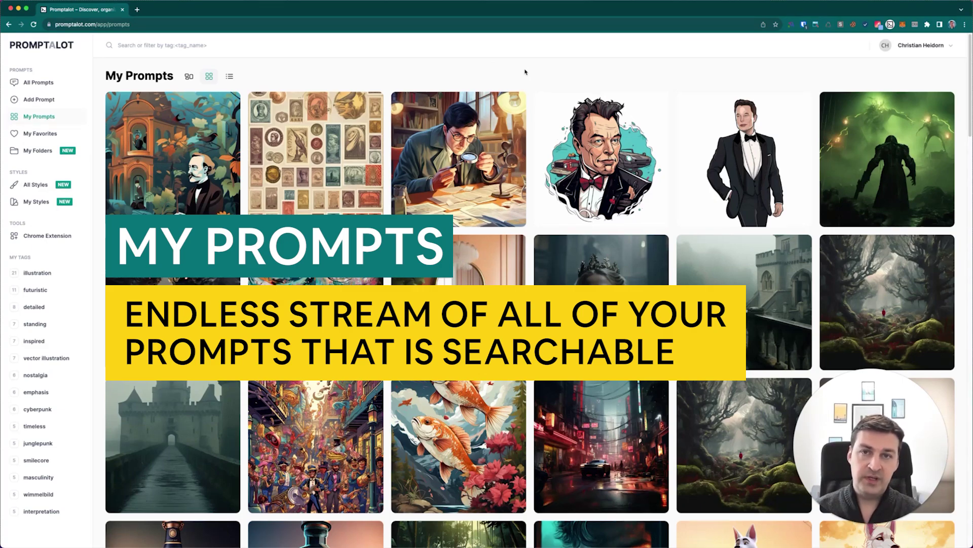
{"action": "left_click", "coordinate": [41, 152]}
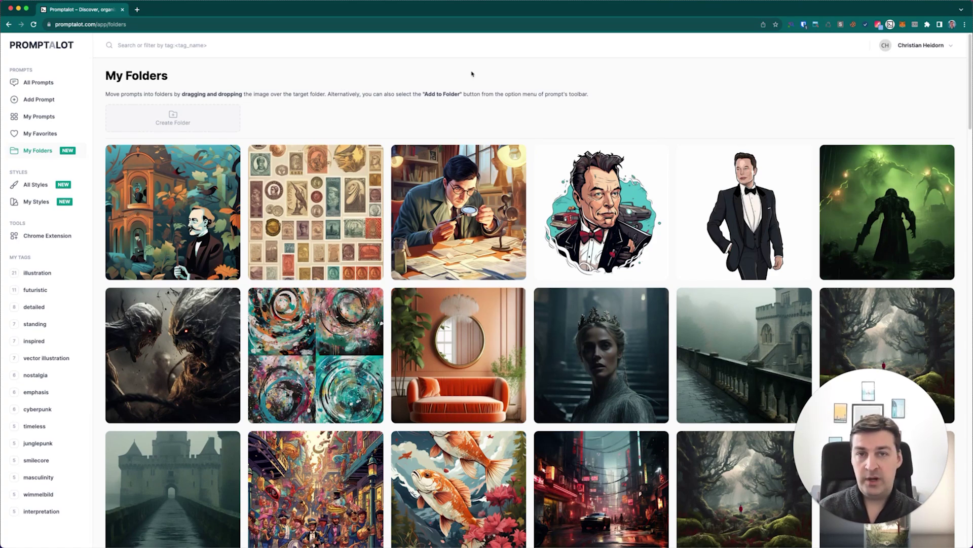
Create a new folder named 'My Project'
{"action": "left_click", "coordinate": [137, 117]}
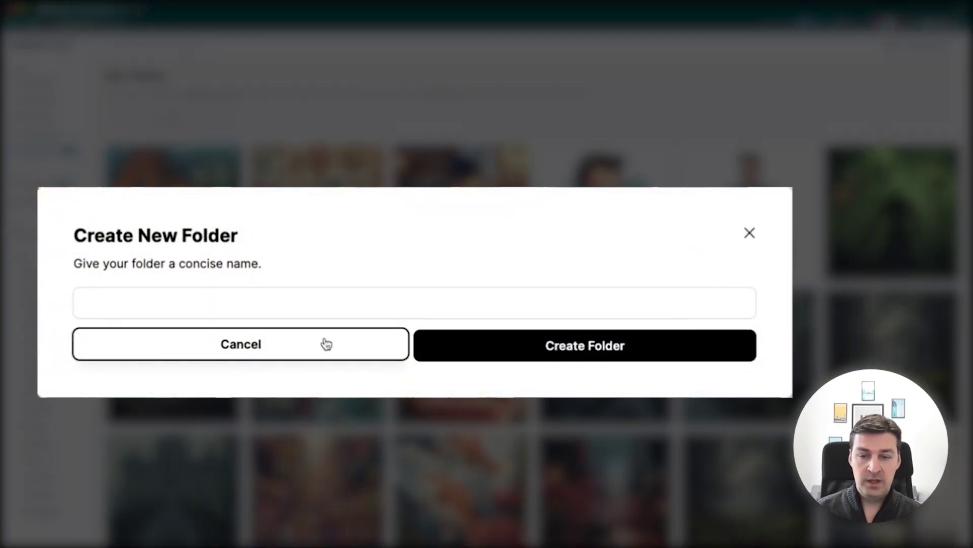
{"action": "left_click", "coordinate": [295, 307]}
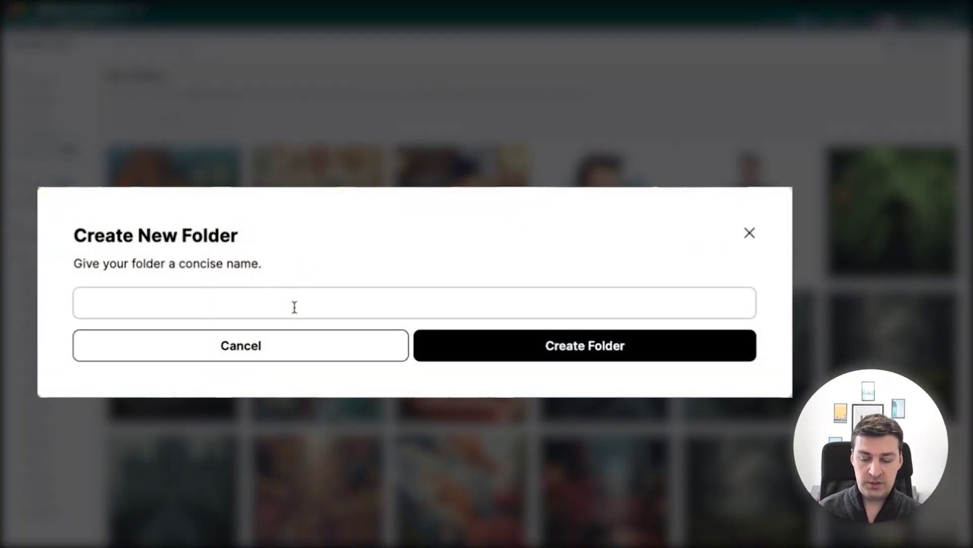
{"action": "type", "text": "My Project"}
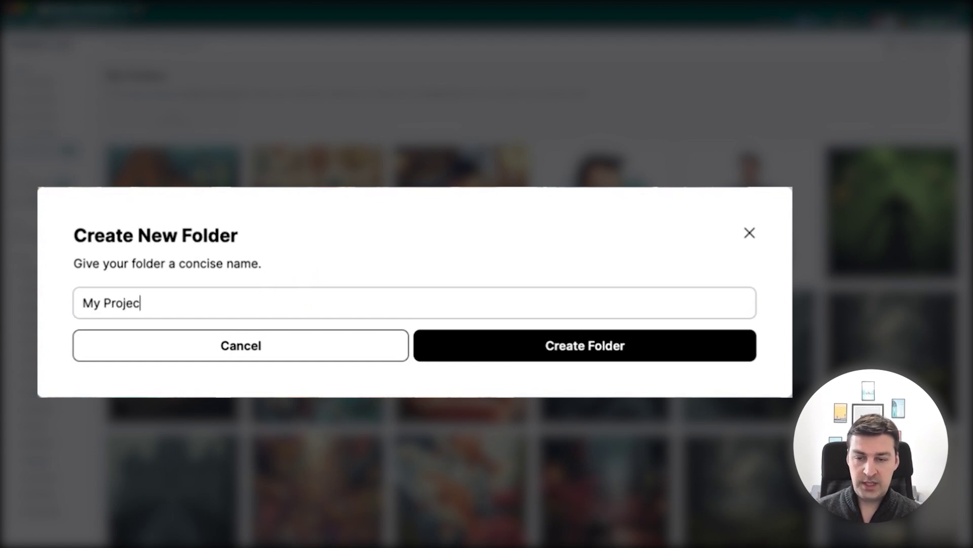
{"action": "left_click", "coordinate": [590, 342]}
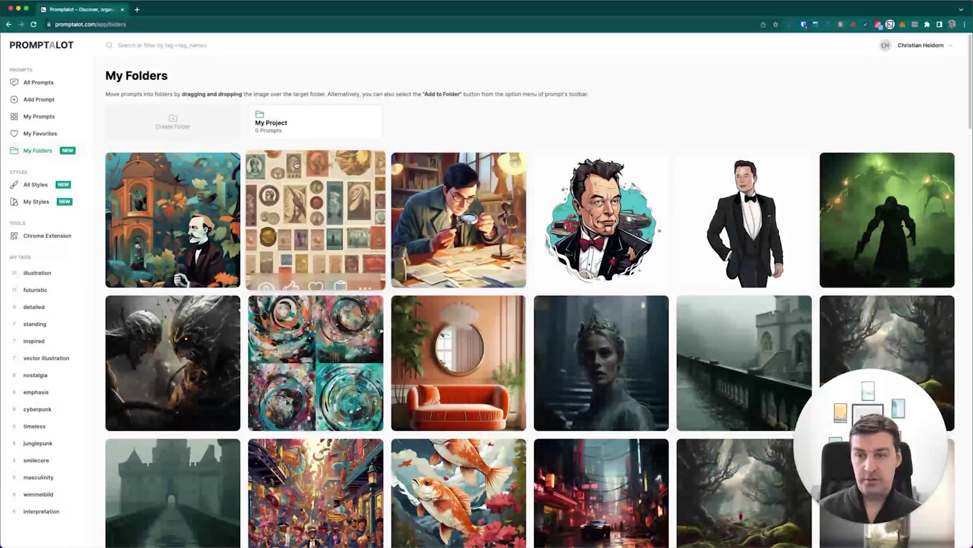
Create a second folder named 'Children's Book'
{"action": "left_click", "coordinate": [191, 127]}
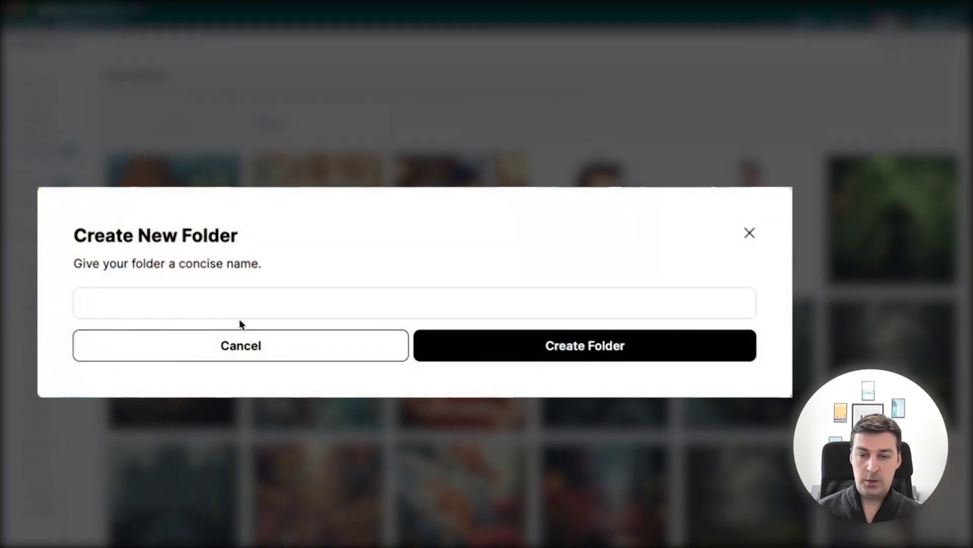
{"action": "left_click", "coordinate": [242, 304]}
{"action": "type", "text": "Children's Book"}
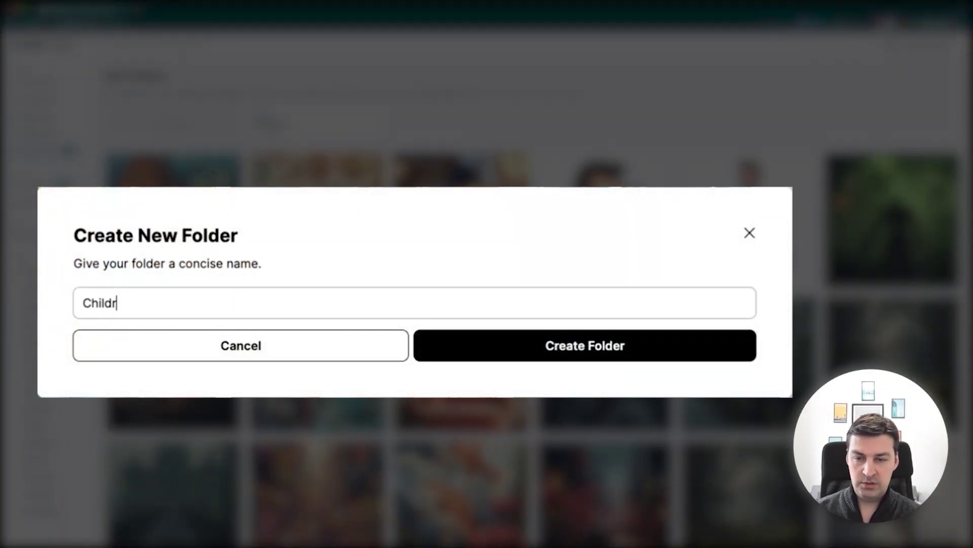
{"action": "left_click", "coordinate": [499, 341]}
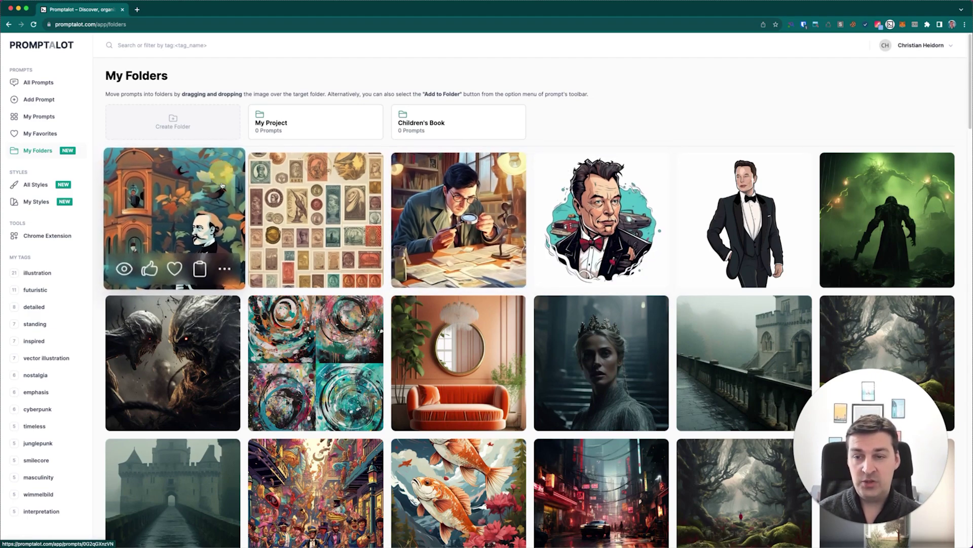
Drag the first and stamps images onto My Project and the detective image onto Children's Book
{"action": "left_click_drag", "start_coordinate": [226, 182], "coordinate": [297, 125]}
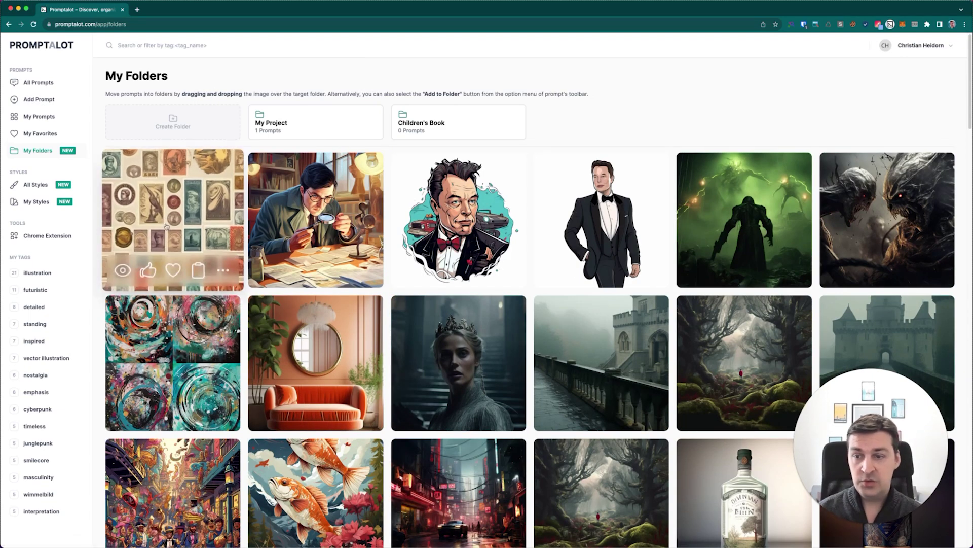
{"action": "left_click_drag", "start_coordinate": [163, 230], "coordinate": [313, 123]}
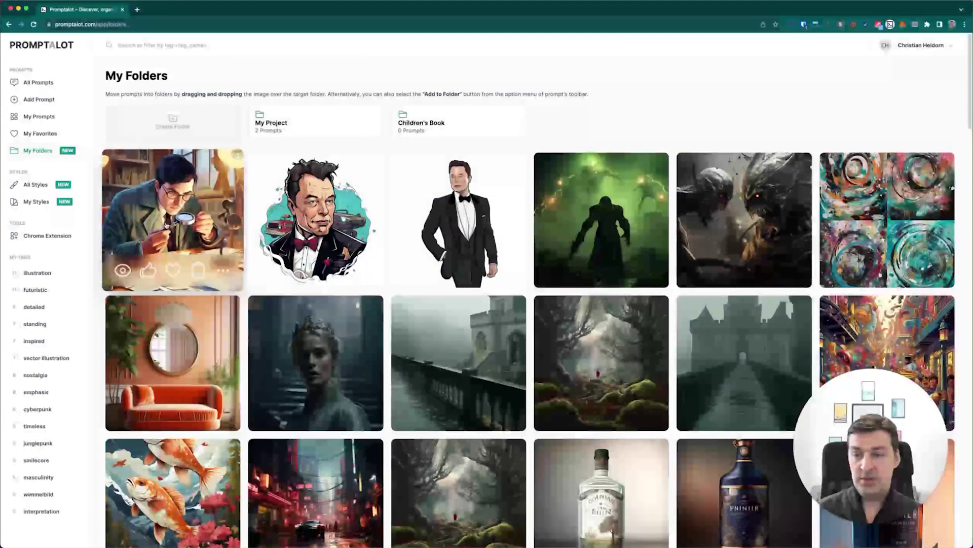
{"action": "left_click_drag", "start_coordinate": [171, 224], "coordinate": [476, 109]}
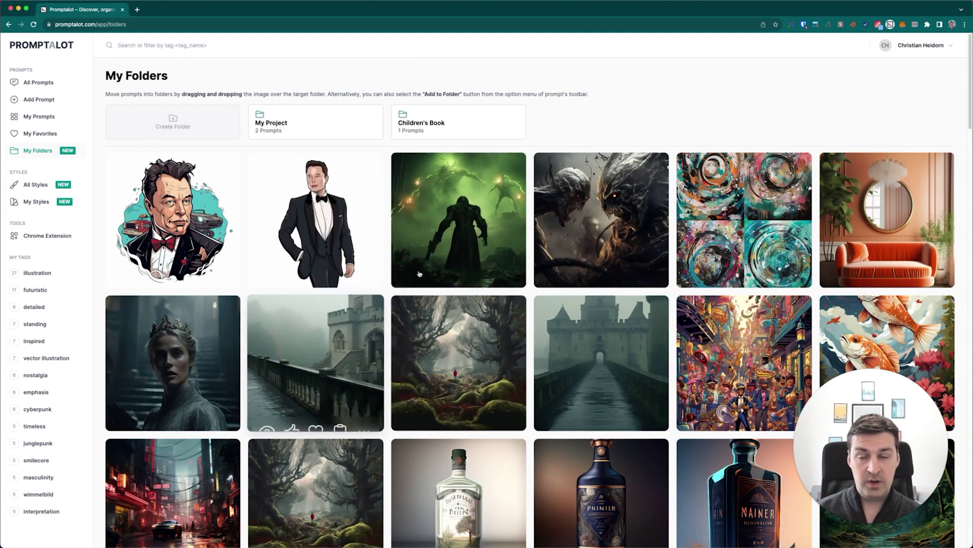
{"action": "mouse_move", "coordinate": [205, 246]}
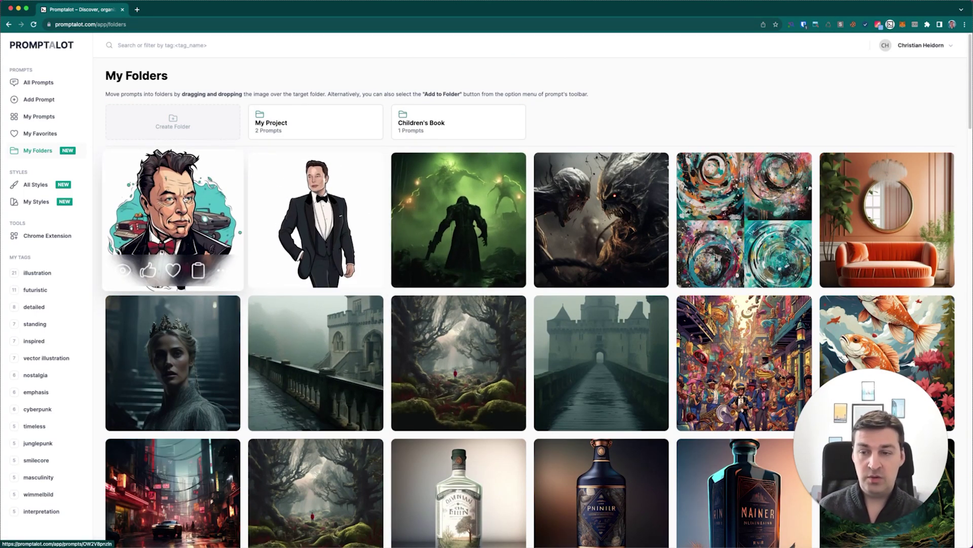
Add the green demon prompt to the Children's Book folder
{"action": "mouse_move", "coordinate": [312, 212]}
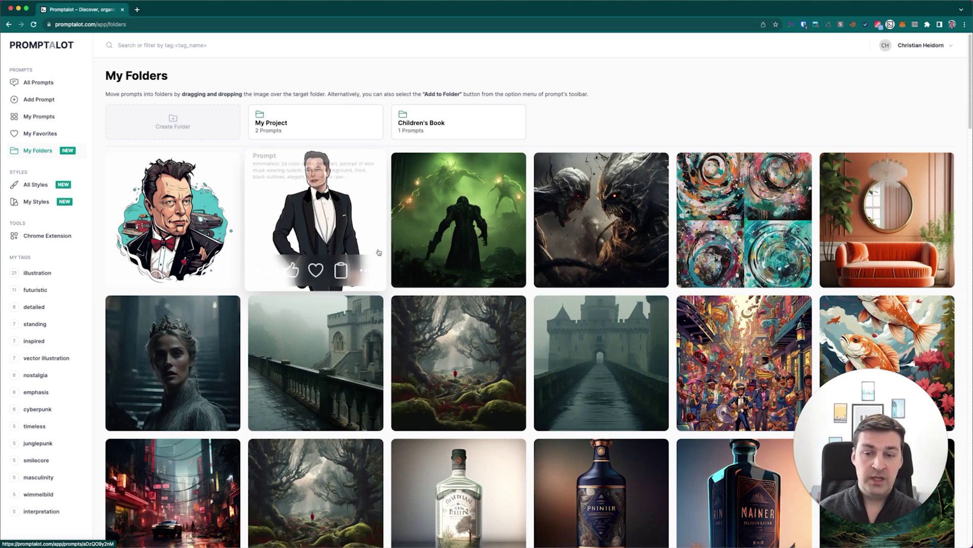
{"action": "mouse_move", "coordinate": [506, 269]}
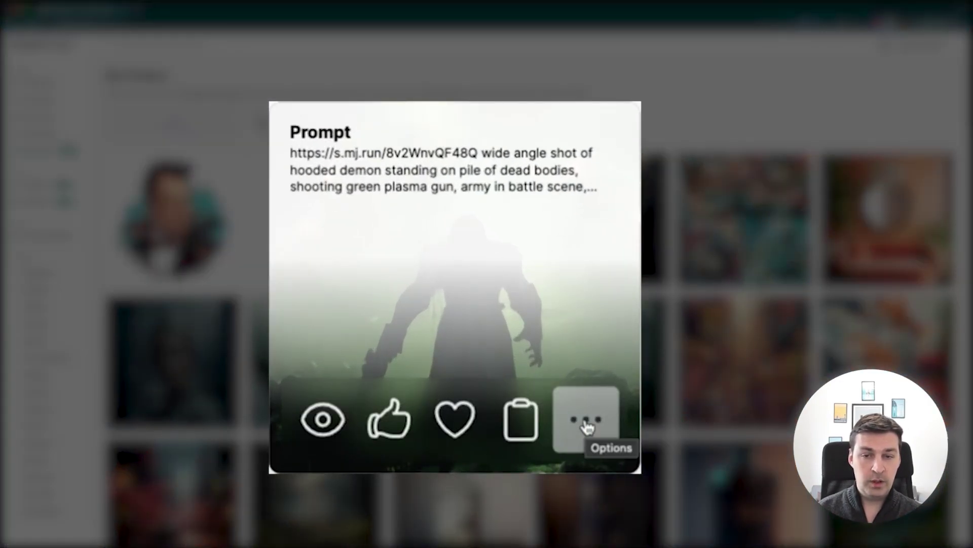
{"action": "left_click", "coordinate": [587, 427]}
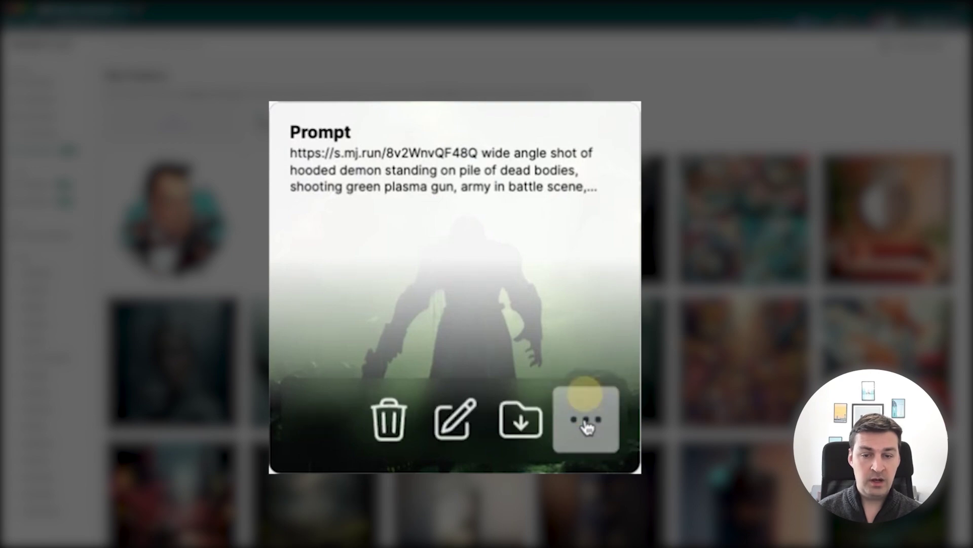
{"action": "left_click", "coordinate": [521, 428]}
{"action": "left_click", "coordinate": [195, 296]}
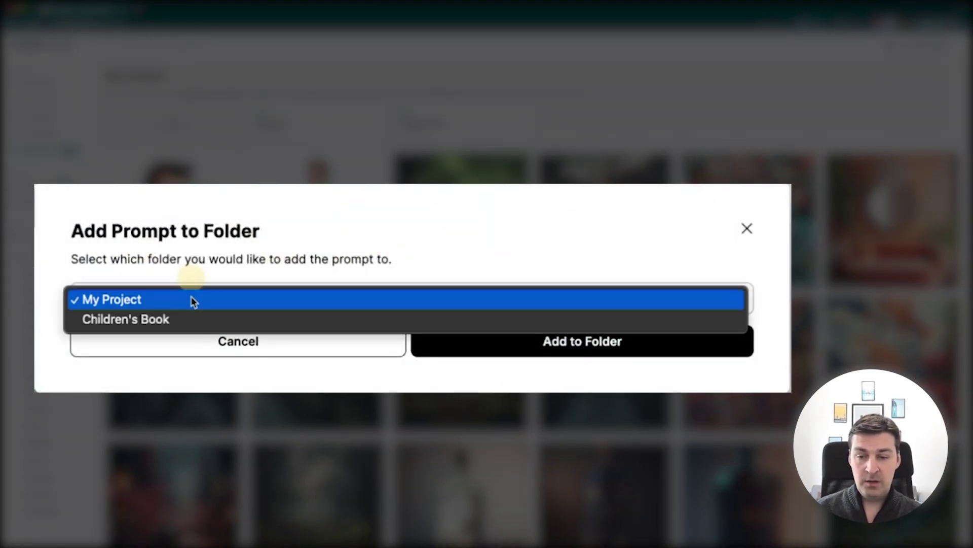
{"action": "left_click", "coordinate": [284, 226]}
{"action": "left_click", "coordinate": [175, 286]}
{"action": "left_click", "coordinate": [169, 319]}
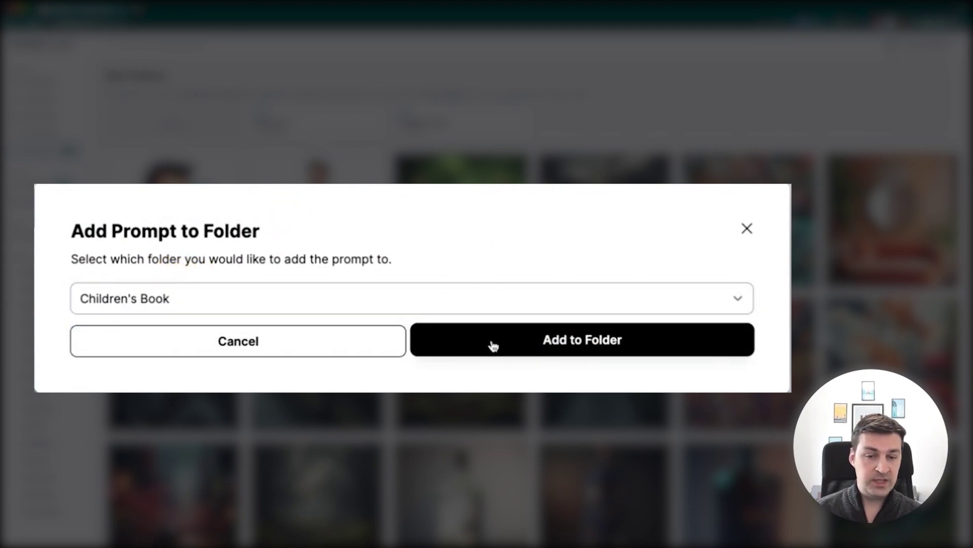
{"action": "left_click", "coordinate": [546, 345]}
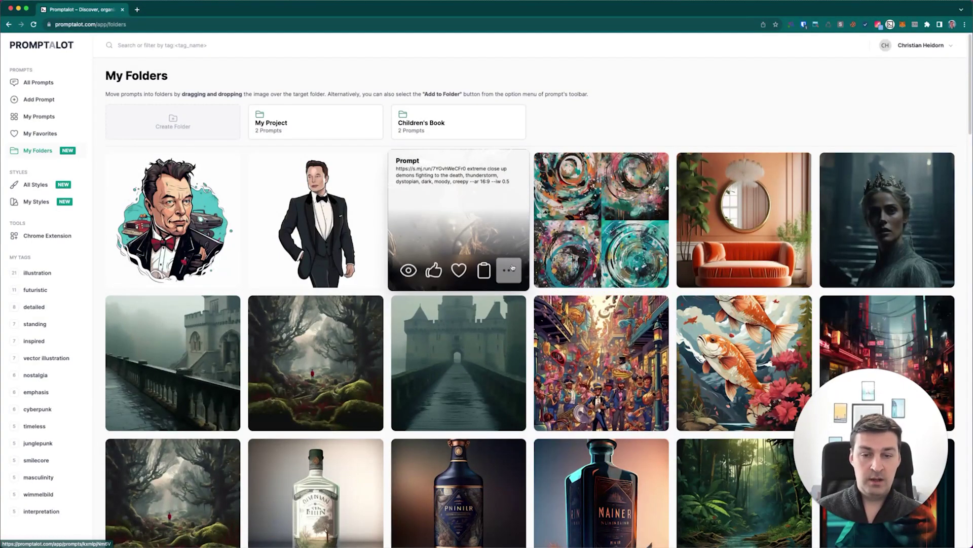
Add the demons prompt to the My Project folder
{"action": "left_click", "coordinate": [513, 268]}
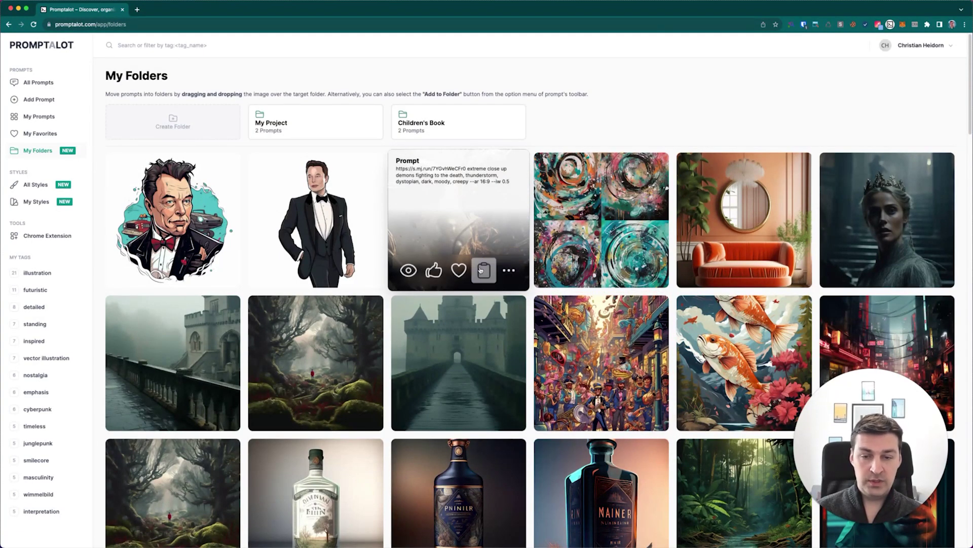
{"action": "left_click", "coordinate": [509, 270]}
{"action": "left_click", "coordinate": [482, 270]}
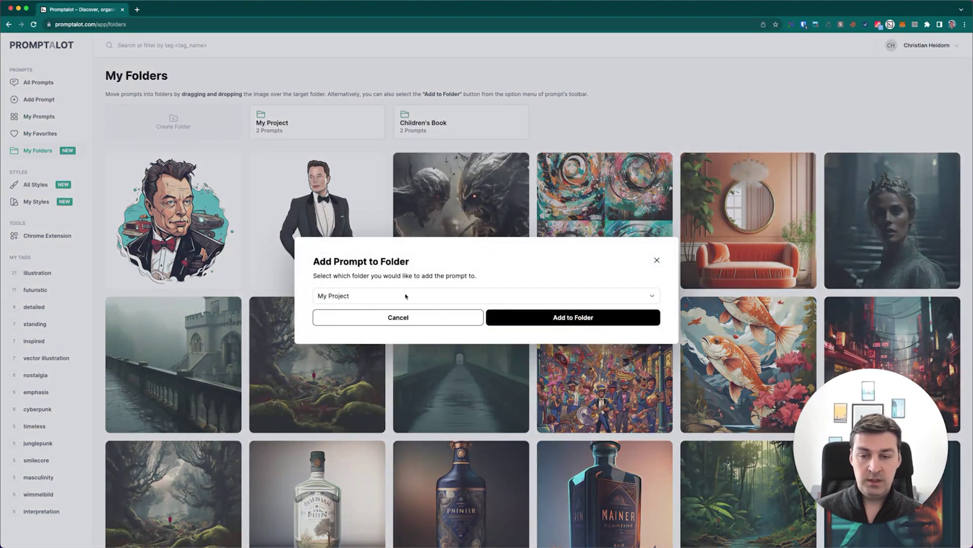
{"action": "left_click", "coordinate": [451, 297]}
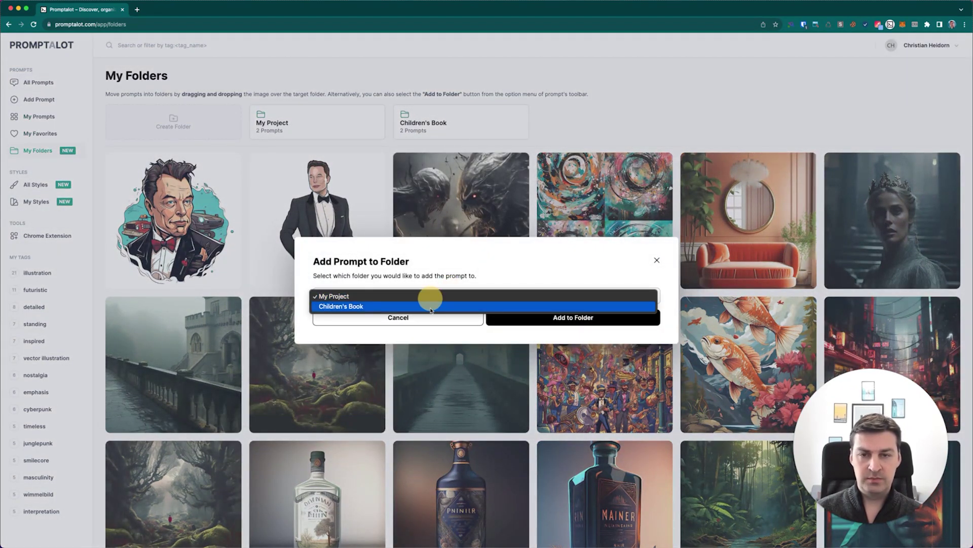
{"action": "left_click", "coordinate": [434, 296]}
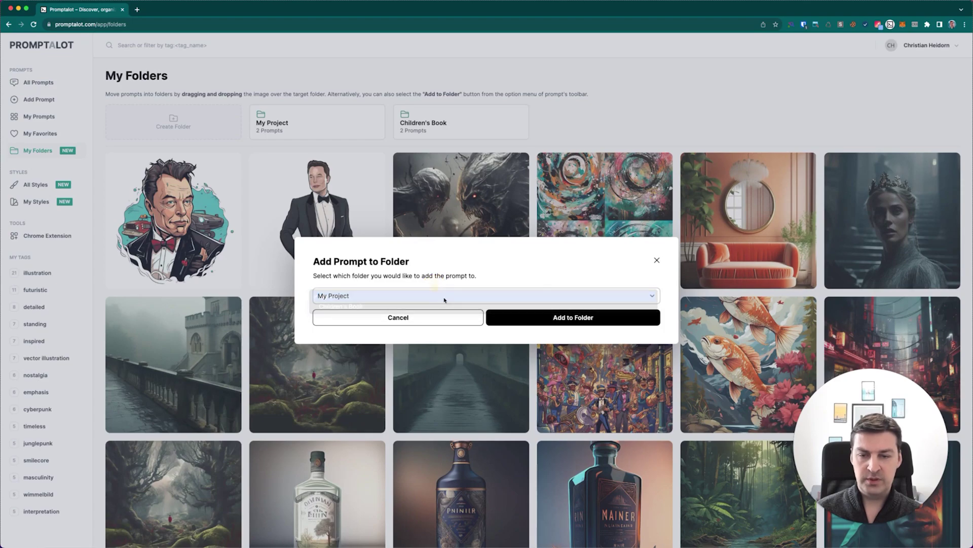
{"action": "left_click", "coordinate": [533, 318]}
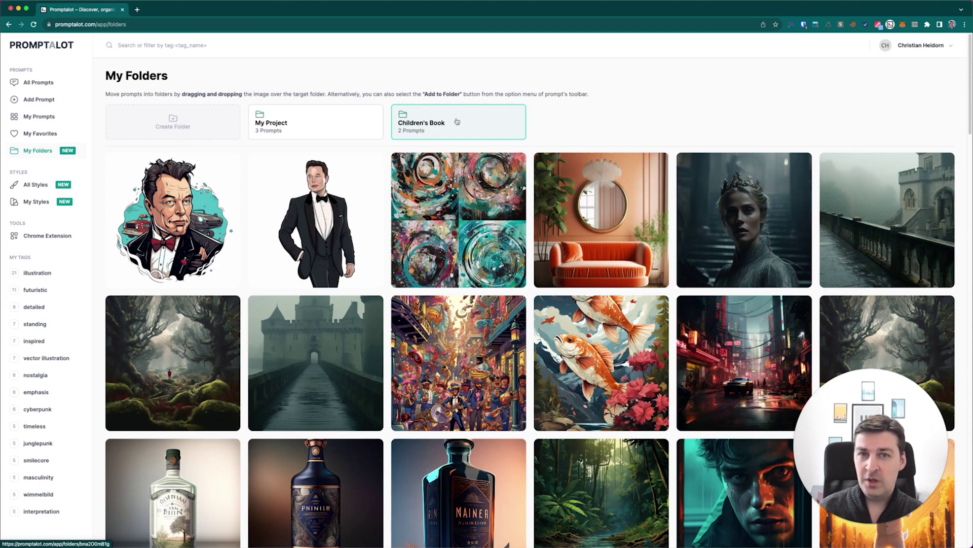
Open My Prompts and scroll through the grid of saved prompt images
{"action": "left_click", "coordinate": [37, 118]}
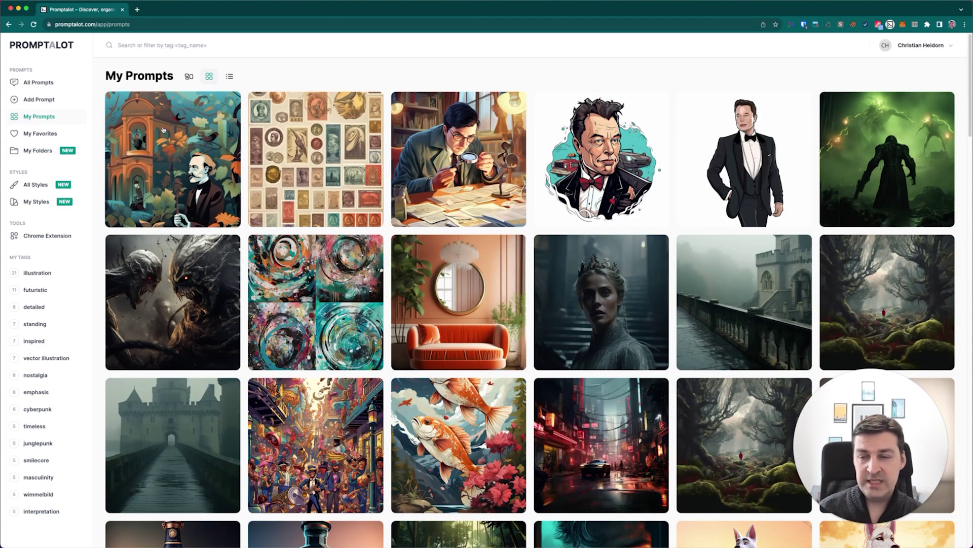
{"action": "mouse_move", "coordinate": [163, 130]}
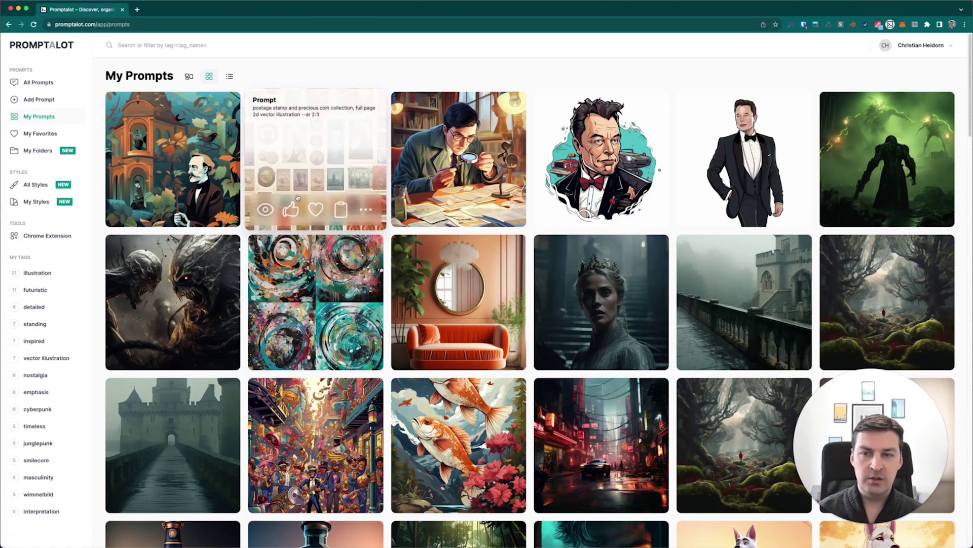
{"action": "mouse_move", "coordinate": [404, 279]}
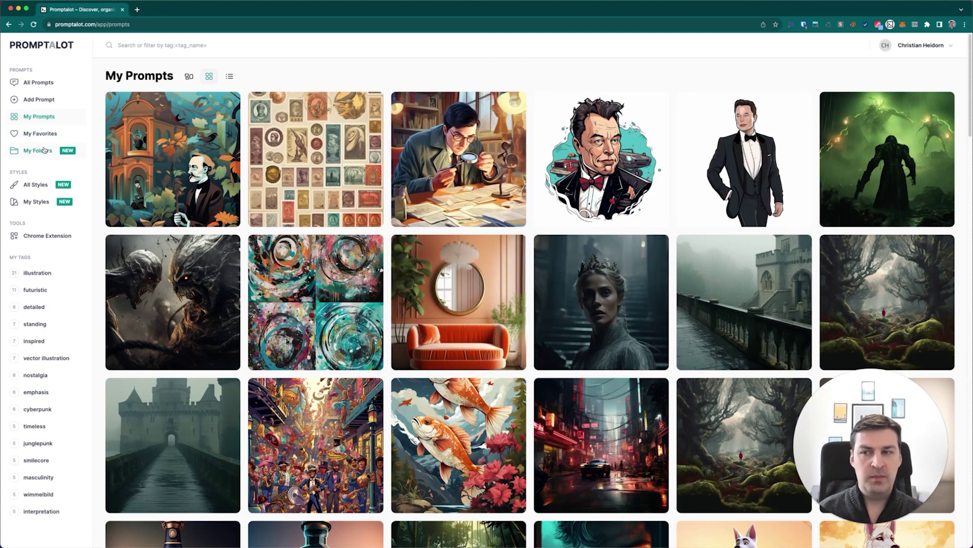
{"action": "scroll", "coordinate": [43, 153], "scroll_direction": "down", "scroll_amount": 1}
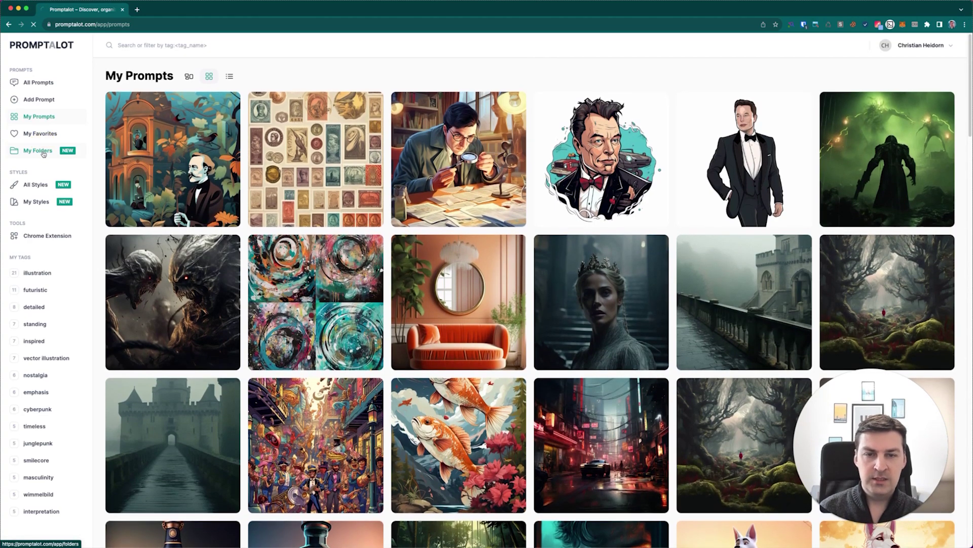
Return to My Folders and drag the tuxedo portrait over the folder cards as drop targets
{"action": "left_click", "coordinate": [43, 154]}
{"action": "mouse_move", "coordinate": [236, 213]}
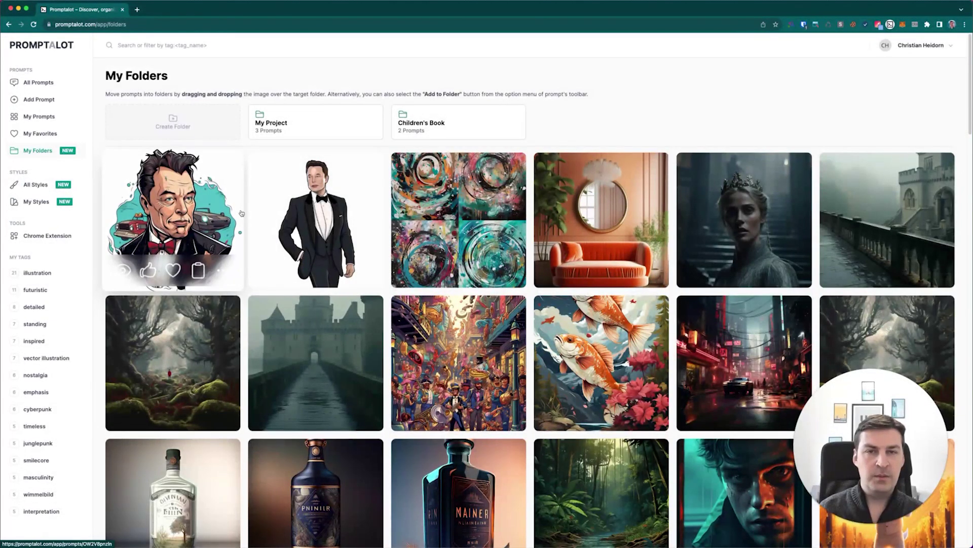
{"action": "mouse_move", "coordinate": [301, 202]}
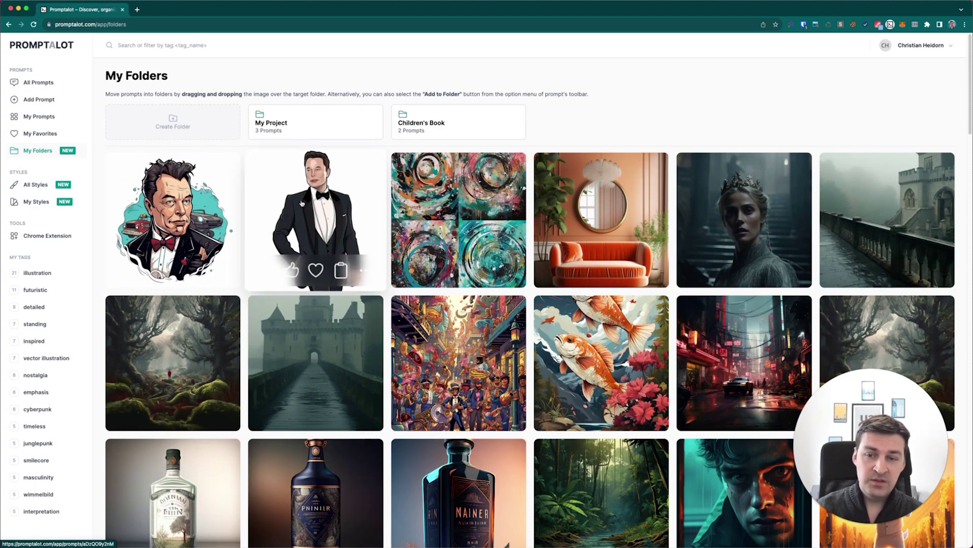
{"action": "left_click_drag", "start_coordinate": [301, 203], "coordinate": [349, 121]}
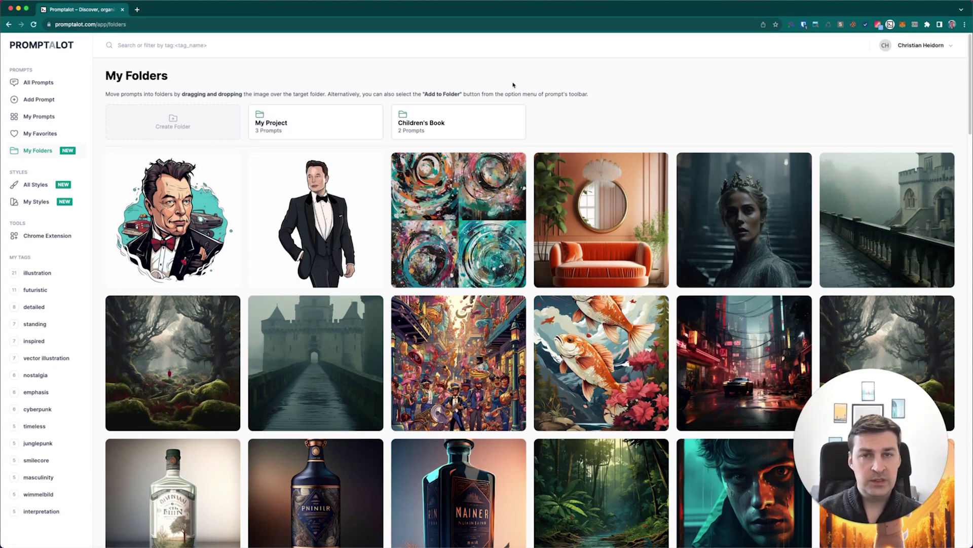
Remove the stamp-collection and literature prompts from My Project, then go back to My Folders
{"action": "left_click", "coordinate": [318, 121]}
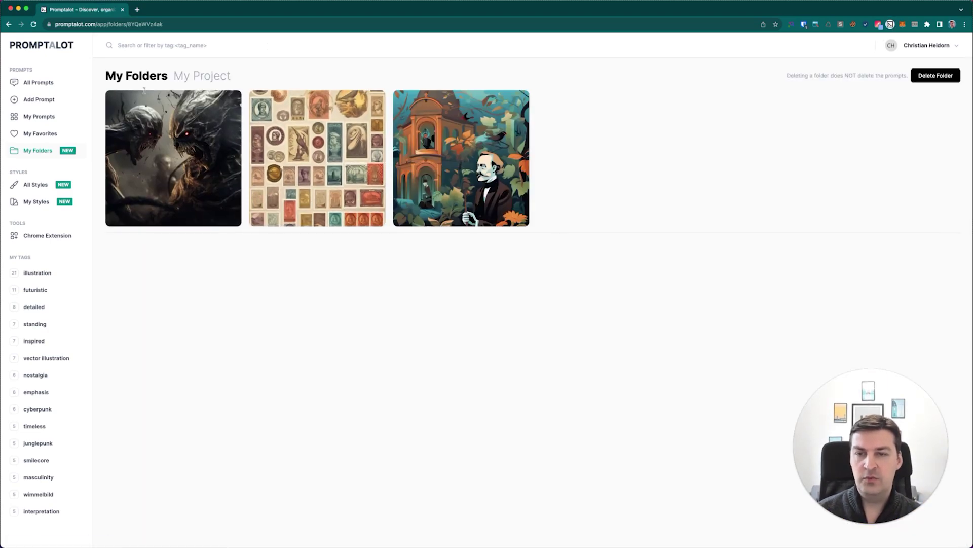
{"action": "mouse_move", "coordinate": [155, 202]}
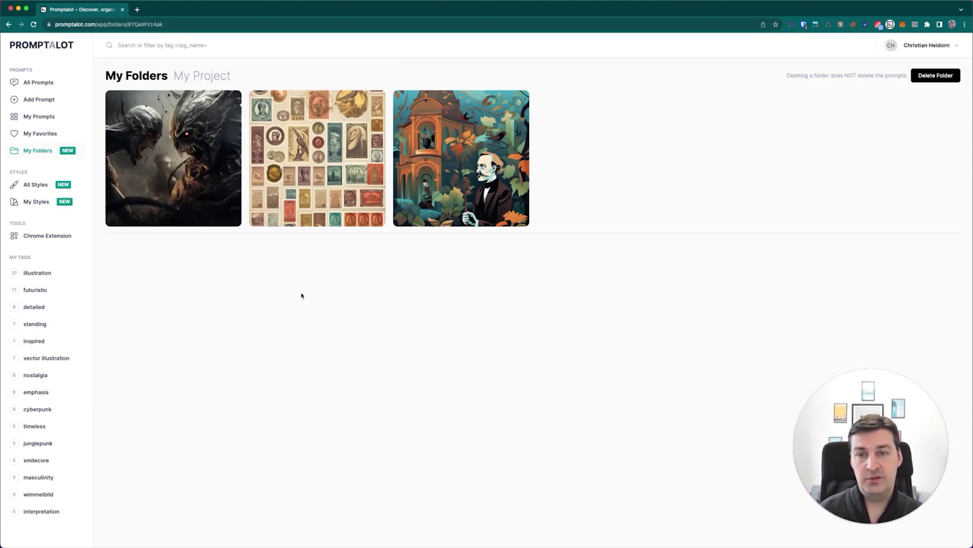
{"action": "mouse_move", "coordinate": [296, 219]}
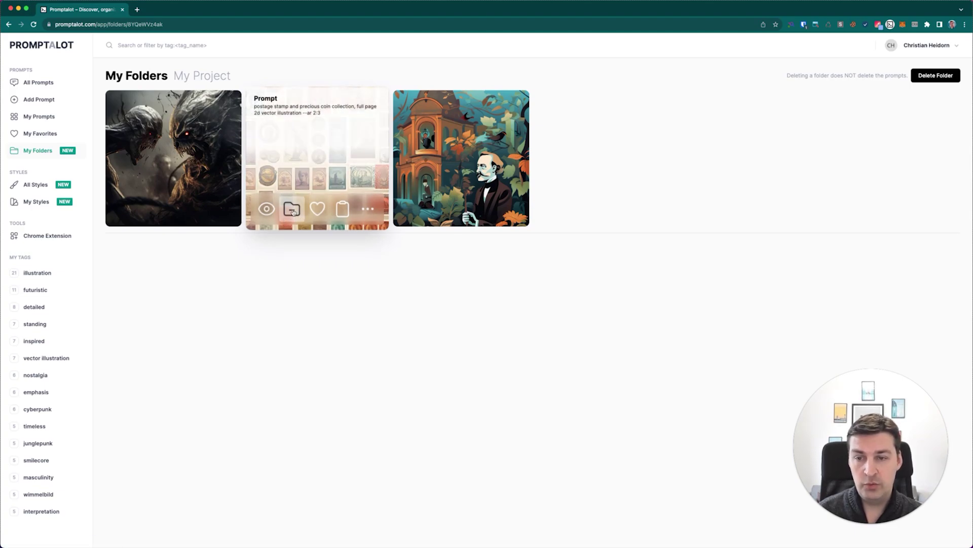
{"action": "left_click", "coordinate": [293, 212]}
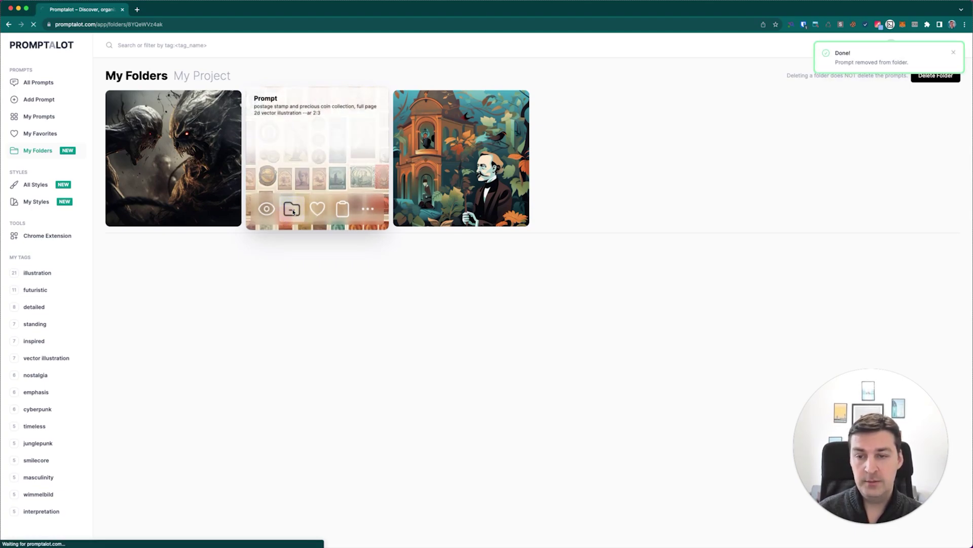
{"action": "mouse_move", "coordinate": [293, 211]}
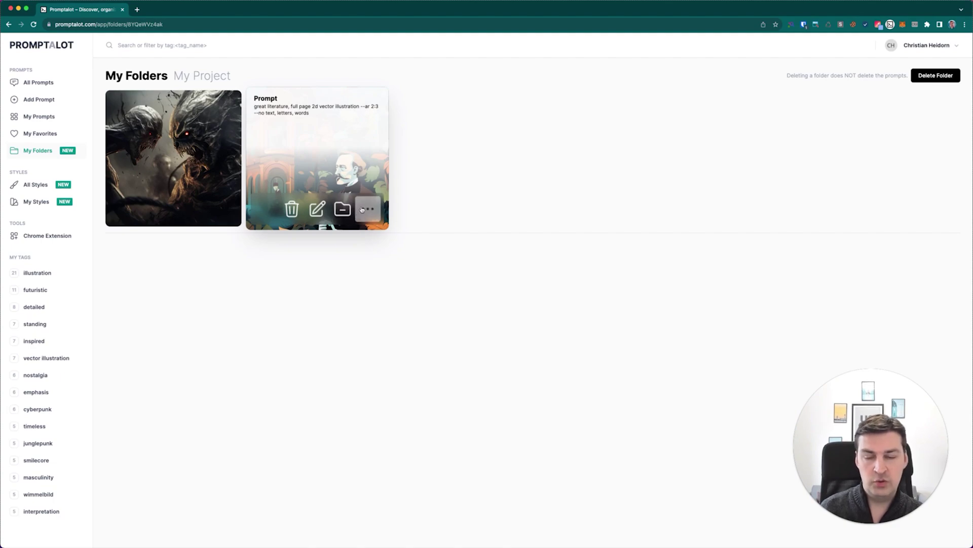
{"action": "left_click", "coordinate": [342, 211]}
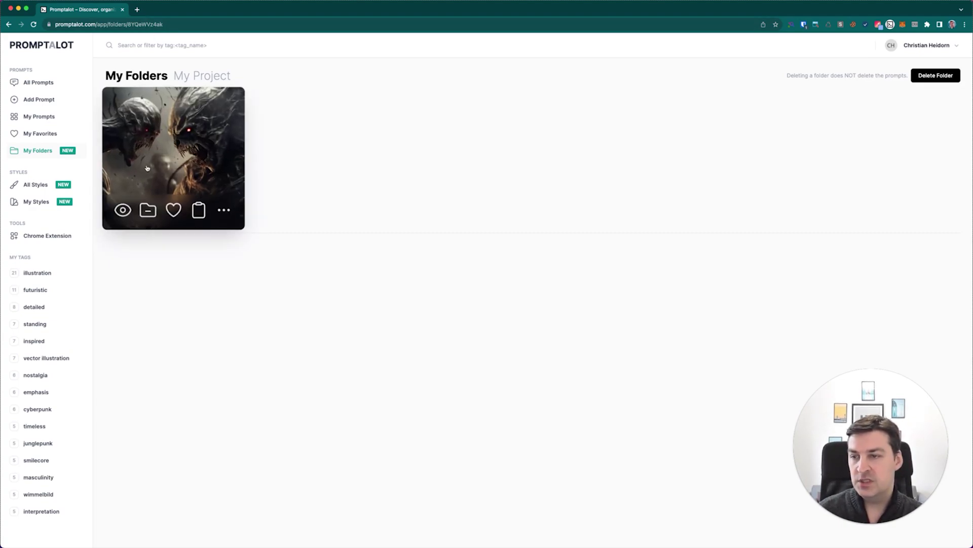
{"action": "left_click", "coordinate": [39, 150]}
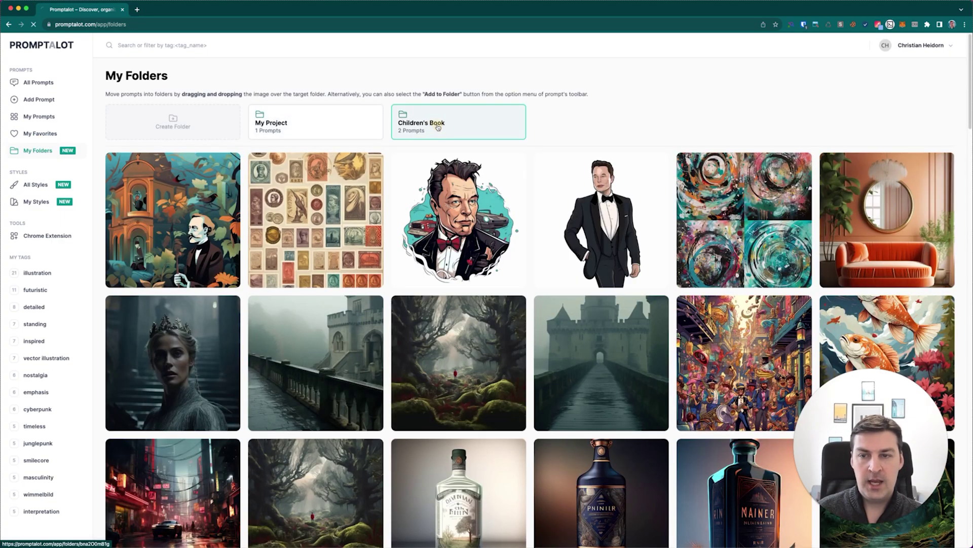
Open the Children's Book folder and delete it, confirming at 'Are you sure?'
{"action": "left_click", "coordinate": [437, 127]}
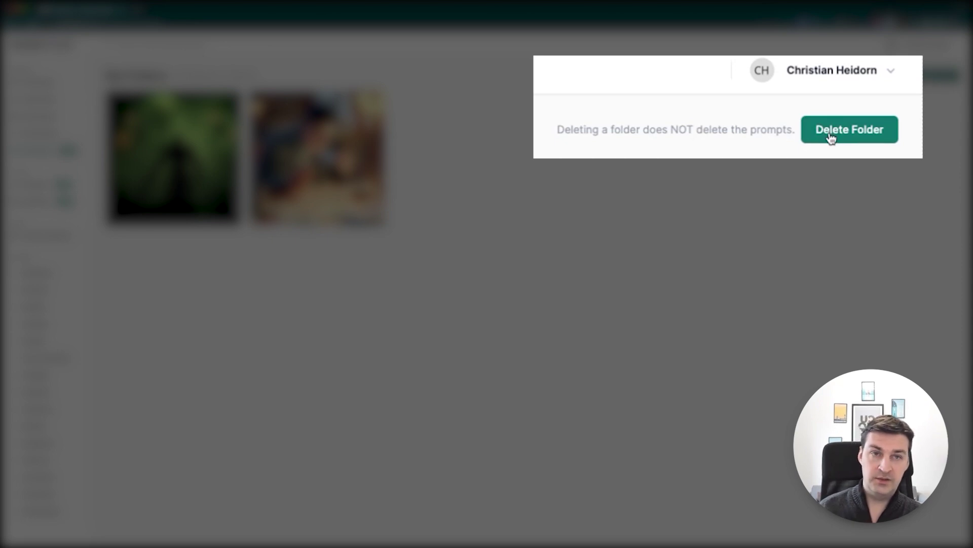
{"action": "left_click", "coordinate": [830, 135]}
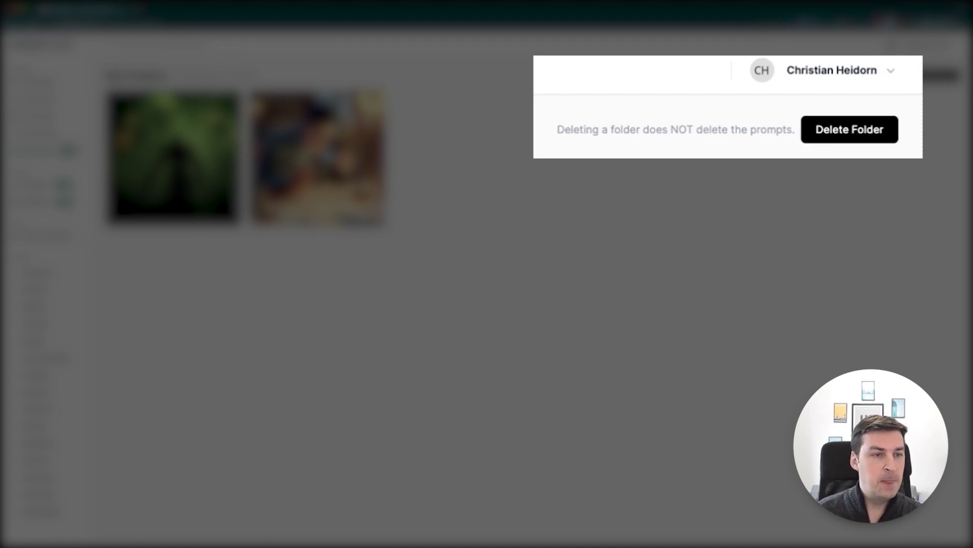
{"action": "left_click", "coordinate": [837, 131]}
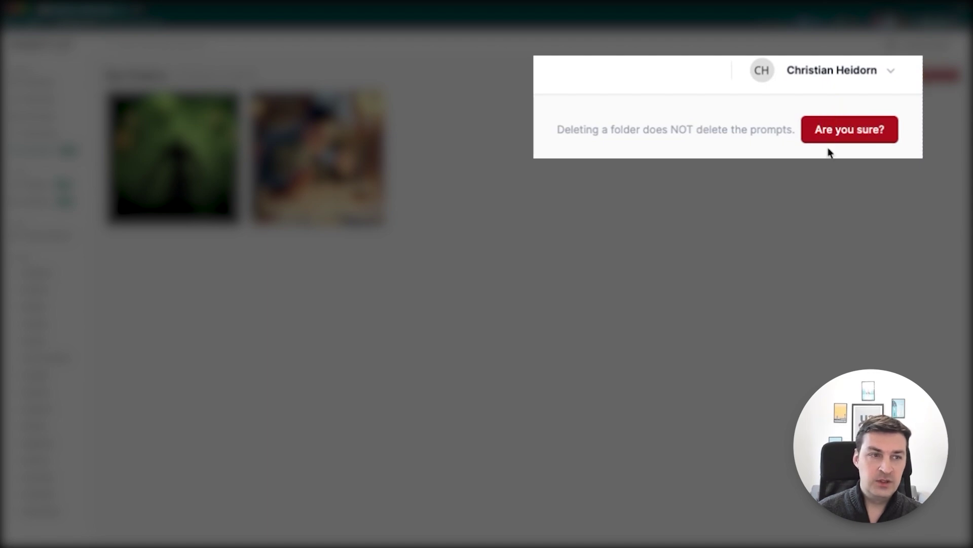
{"action": "left_click", "coordinate": [844, 130]}
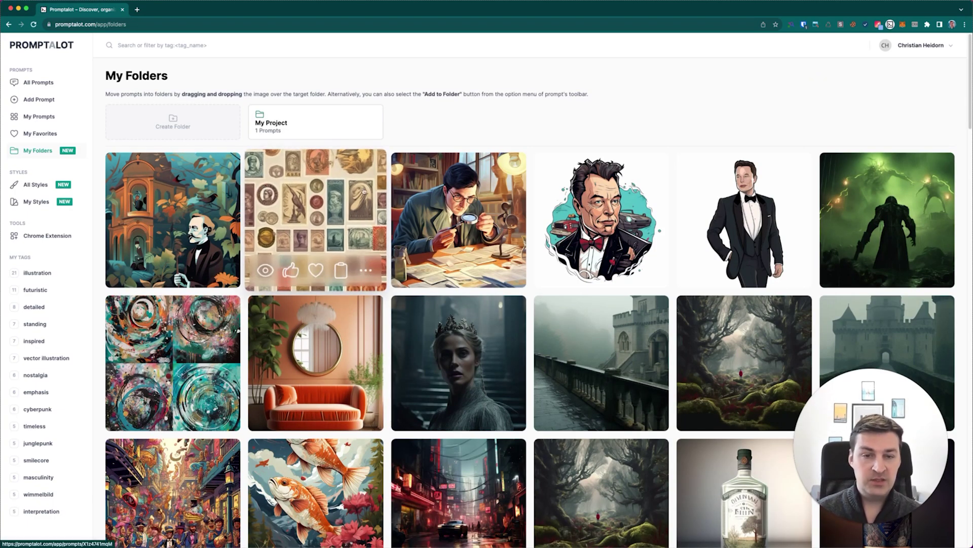
{"action": "mouse_move", "coordinate": [453, 163]}
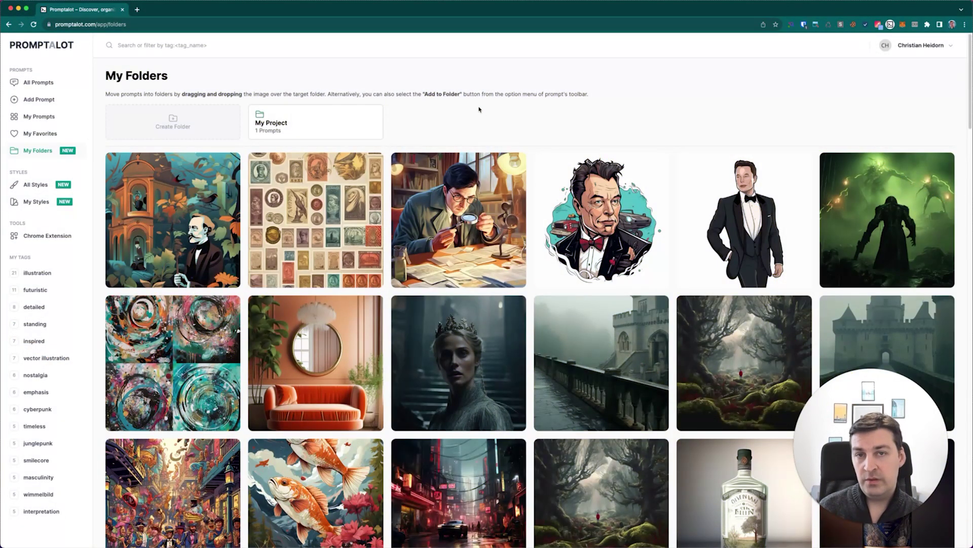
{"action": "scroll", "coordinate": [172, 91], "scroll_direction": "up", "scroll_amount": 1}
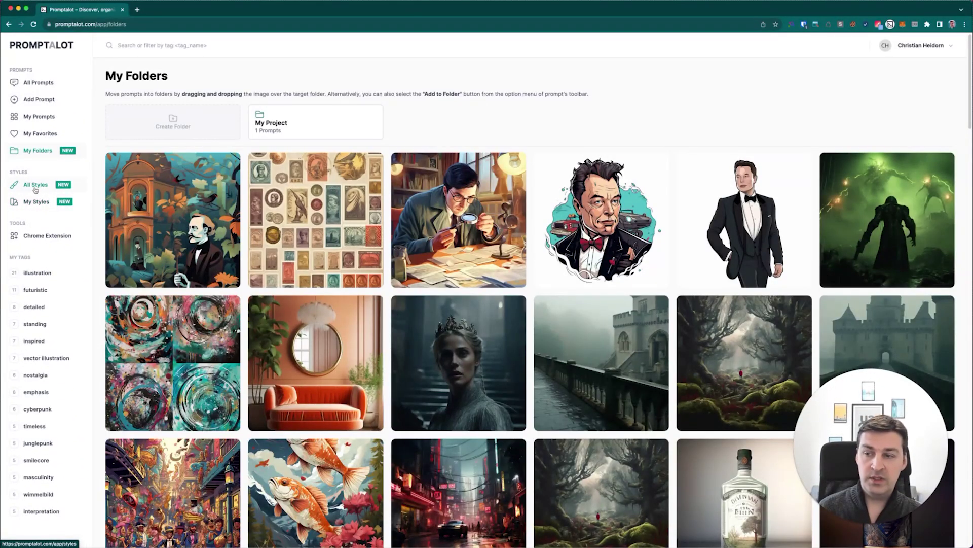
Open the All Styles page and scroll through its style grid
{"action": "left_click", "coordinate": [35, 187]}
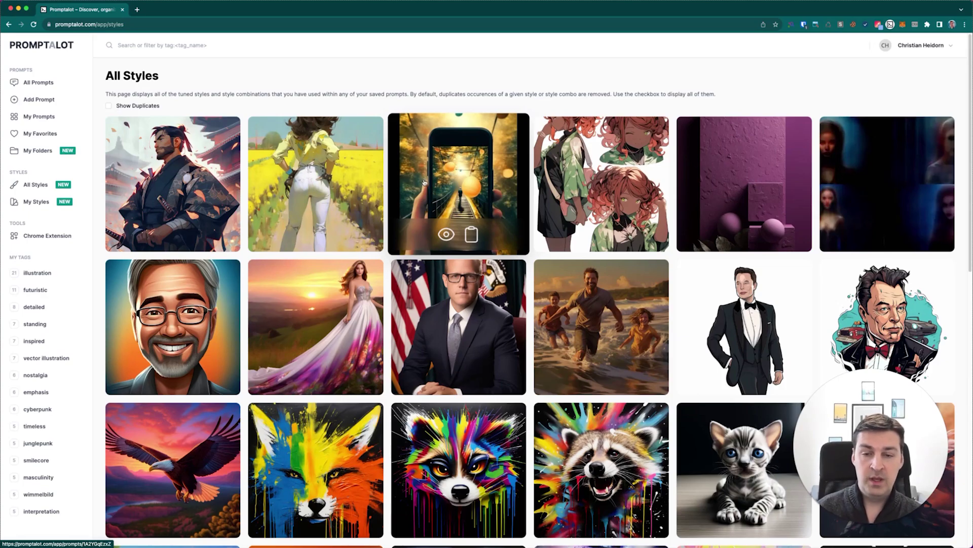
{"action": "scroll", "coordinate": [414, 183], "scroll_direction": "down", "scroll_amount": 10}
{"action": "scroll", "coordinate": [424, 182], "scroll_direction": "up", "scroll_amount": 10}
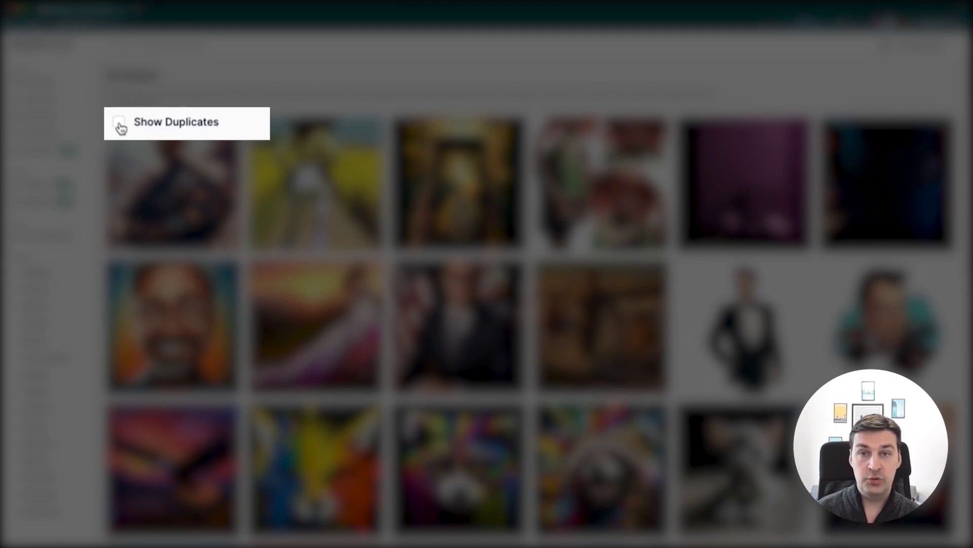
Turn on Show Duplicates, scroll through the list, then hide duplicates again
{"action": "left_click", "coordinate": [120, 124]}
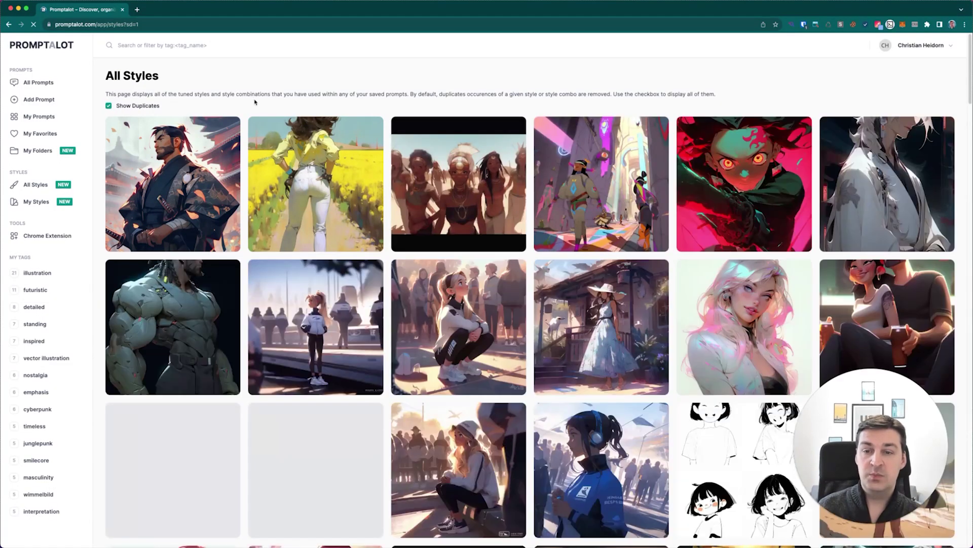
{"action": "scroll", "coordinate": [362, 163], "scroll_direction": "down", "scroll_amount": 20}
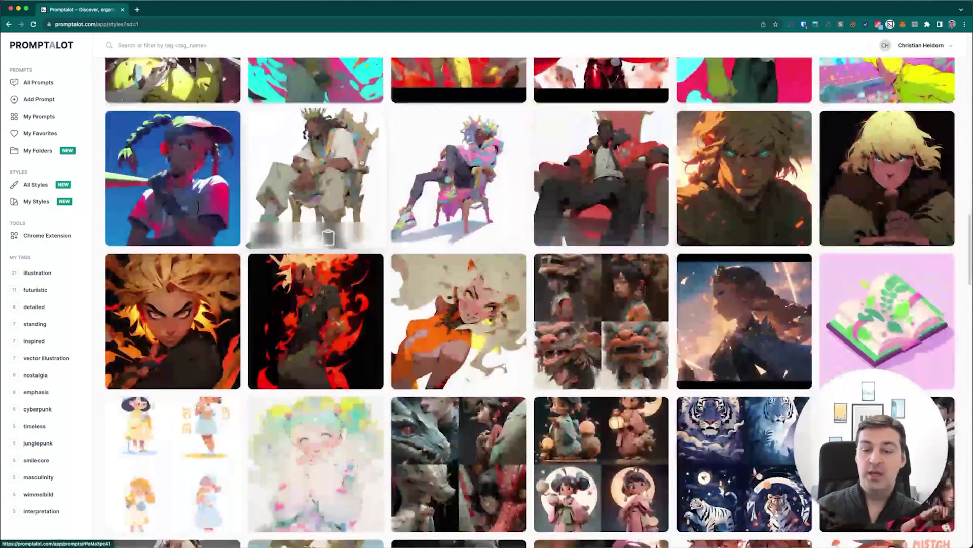
{"action": "scroll", "coordinate": [362, 162], "scroll_direction": "down", "scroll_amount": 20}
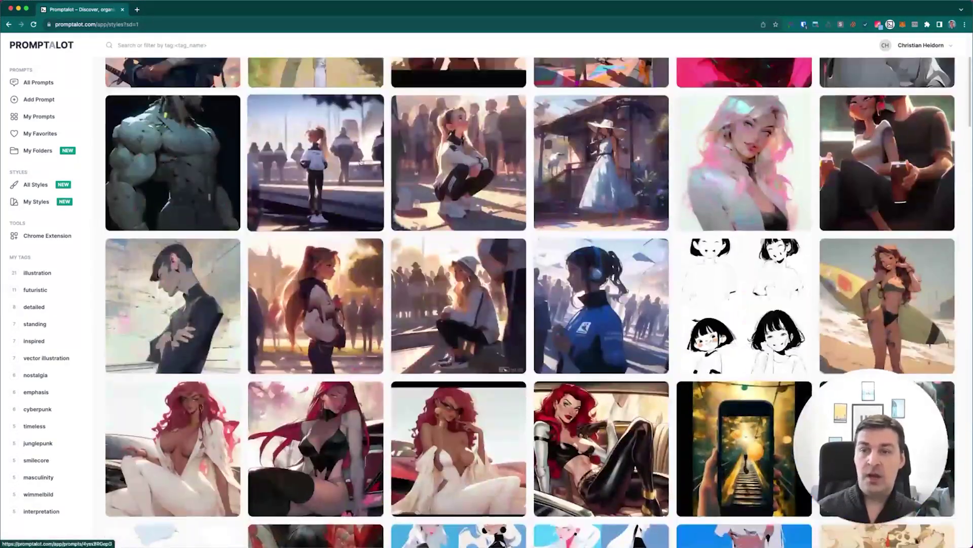
{"action": "scroll", "coordinate": [362, 162], "scroll_direction": "up", "scroll_amount": 20}
{"action": "left_click", "coordinate": [108, 105]}
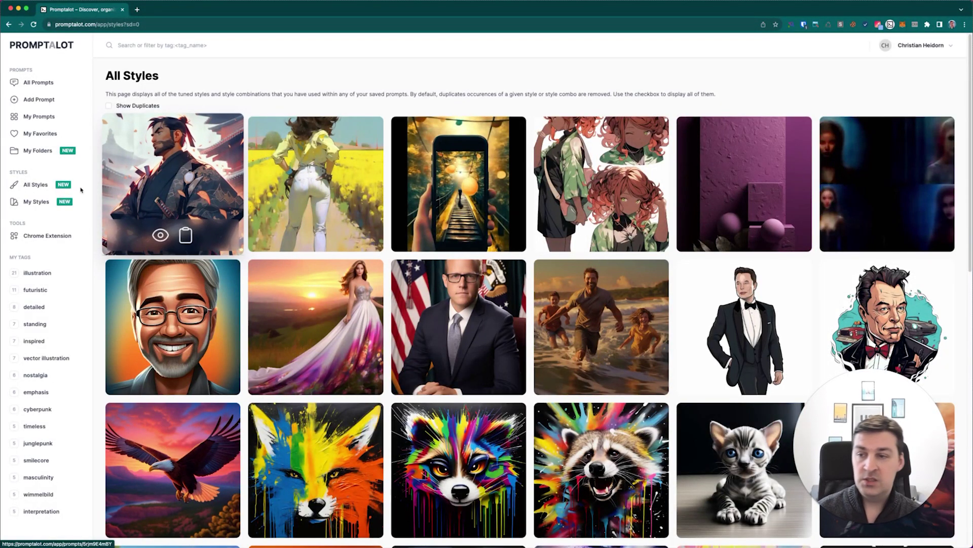
On My Styles, copy the tuxedo portrait's style code, then toggle Show Duplicates on and off
{"action": "left_click", "coordinate": [40, 202]}
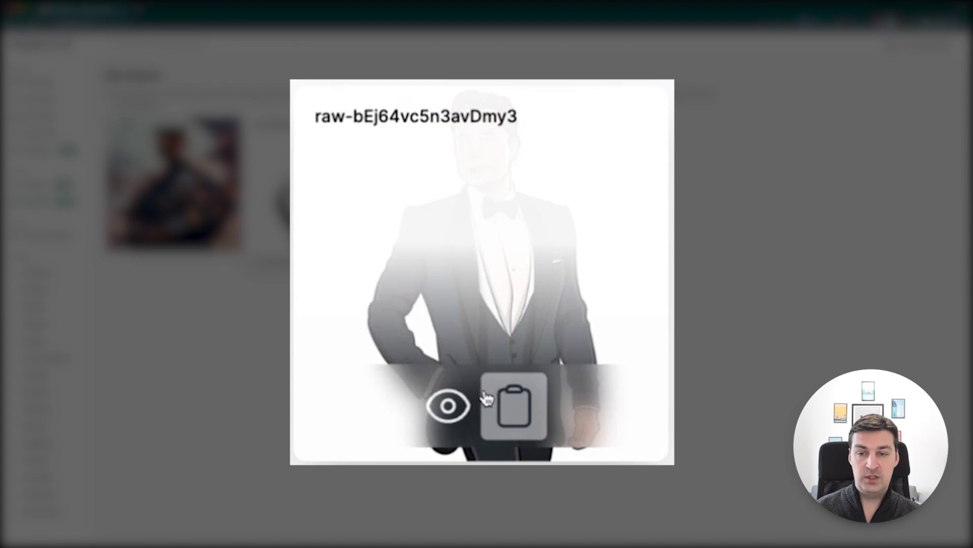
{"action": "left_click", "coordinate": [332, 239]}
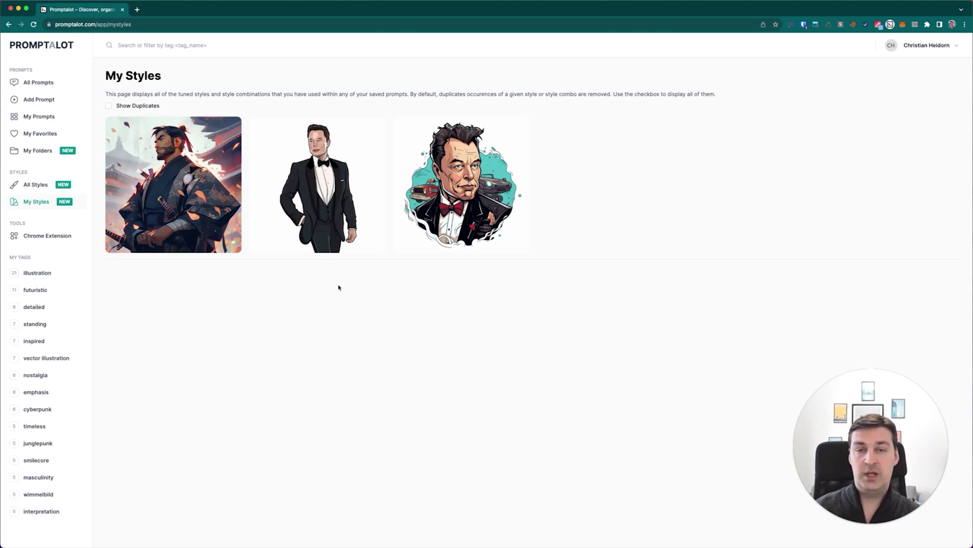
{"action": "mouse_move", "coordinate": [144, 112]}
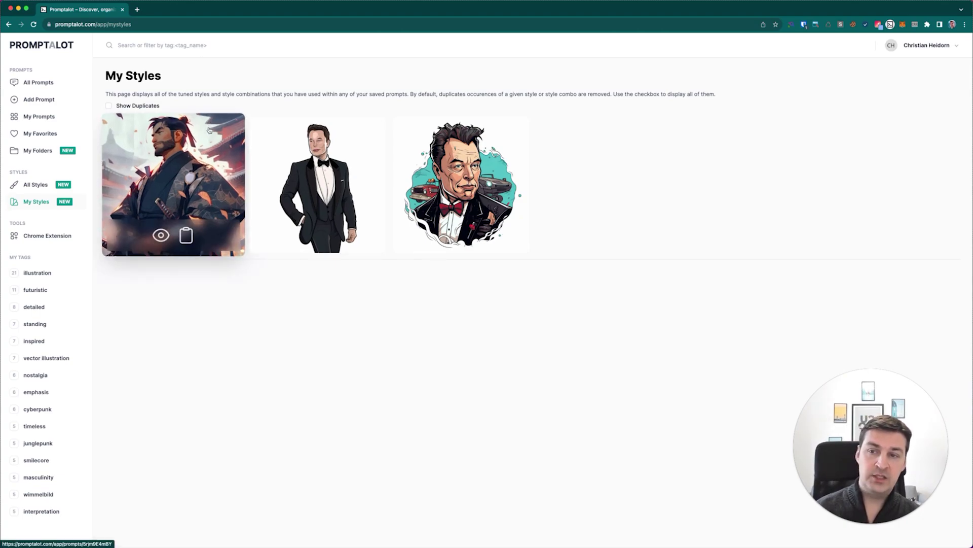
{"action": "left_click", "coordinate": [135, 107]}
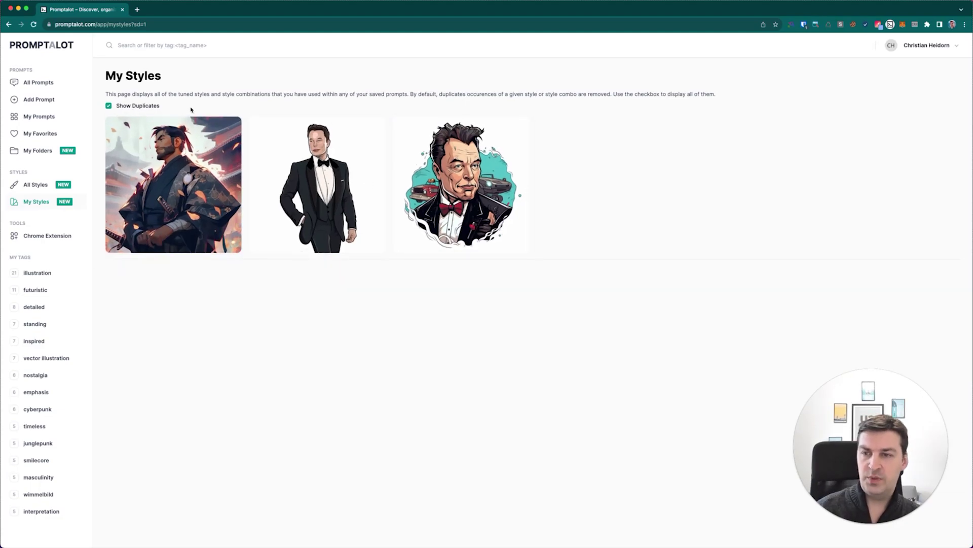
{"action": "left_click", "coordinate": [144, 107]}
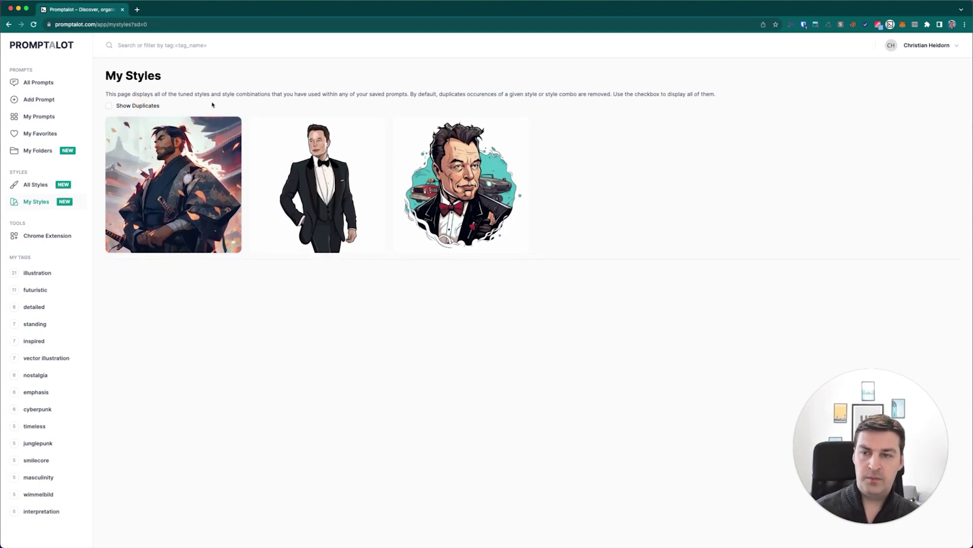
{"action": "mouse_move", "coordinate": [231, 143]}
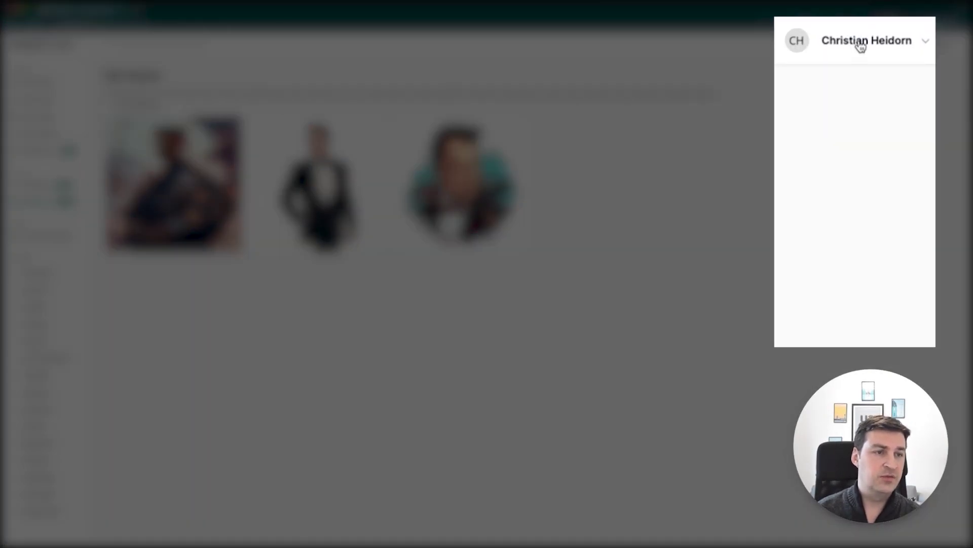
Open the account dropdown from the user name at the top right
{"action": "left_click", "coordinate": [920, 45]}
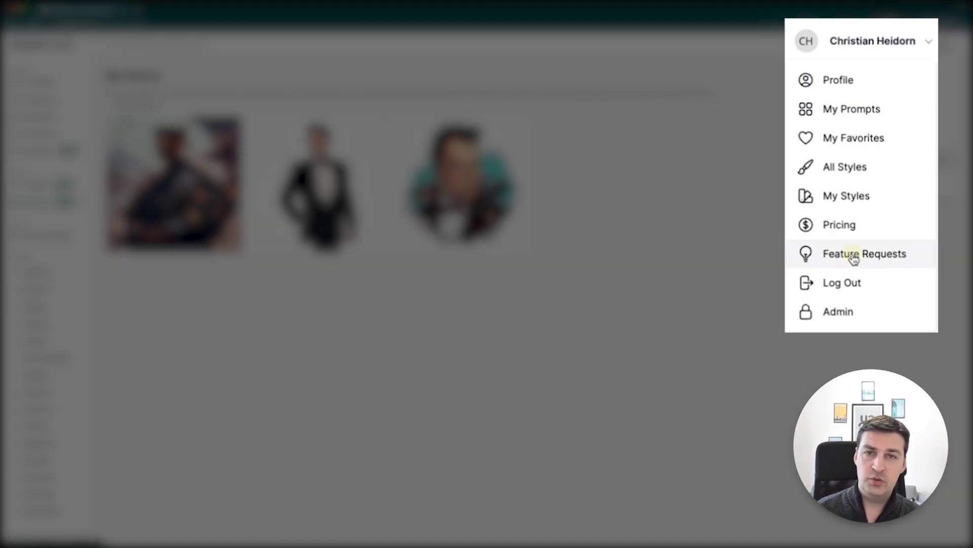
Go to the Feature Requests page from the user dropdown menu
{"action": "left_click", "coordinate": [851, 261]}
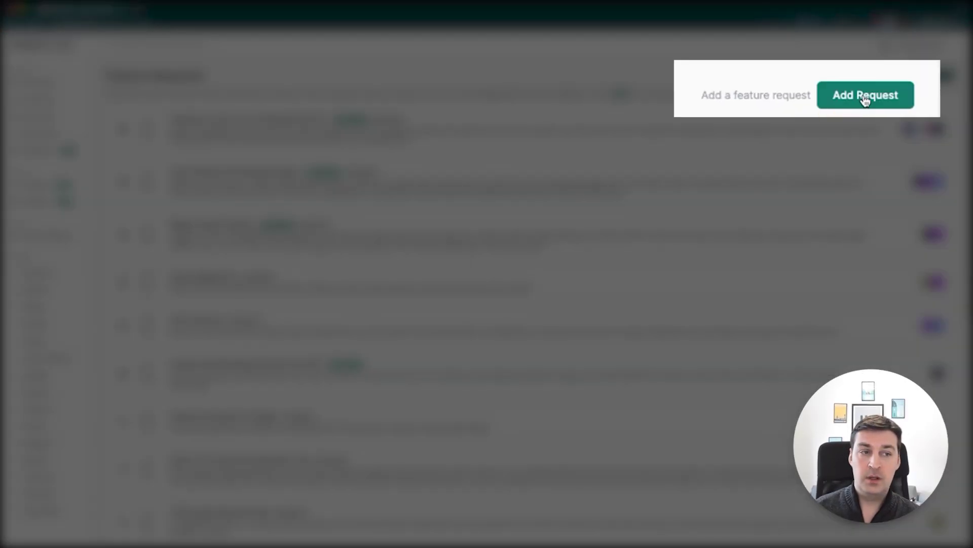
Open the Add Request form, then close it without submitting anything
{"action": "left_click", "coordinate": [928, 76]}
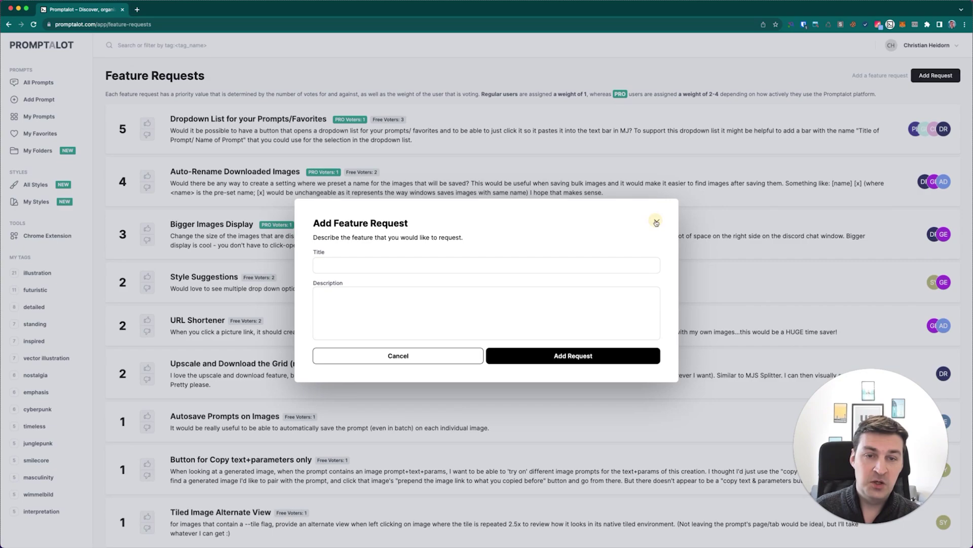
{"action": "left_click", "coordinate": [724, 185]}
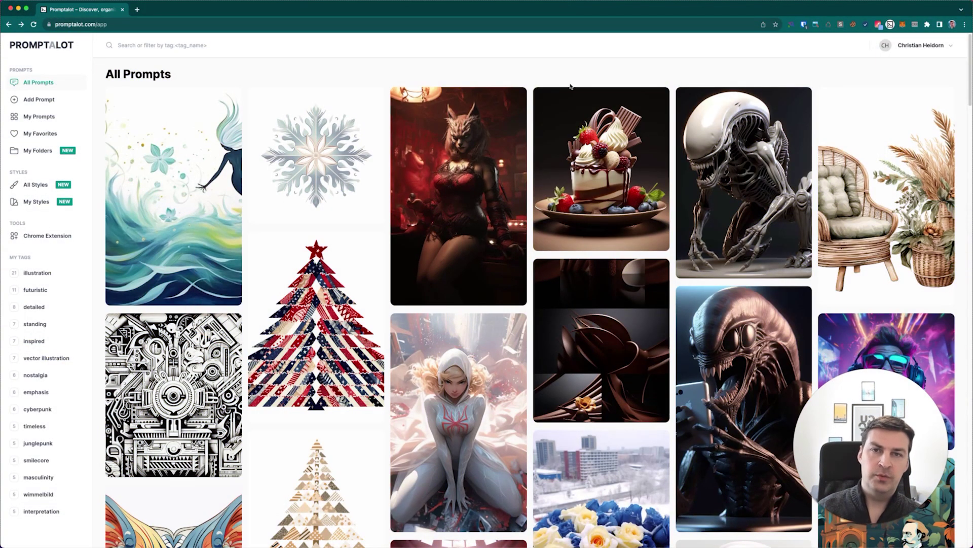
Scroll the All Prompts gallery down to the cute strawberry couple card
{"action": "mouse_move", "coordinate": [566, 91]}
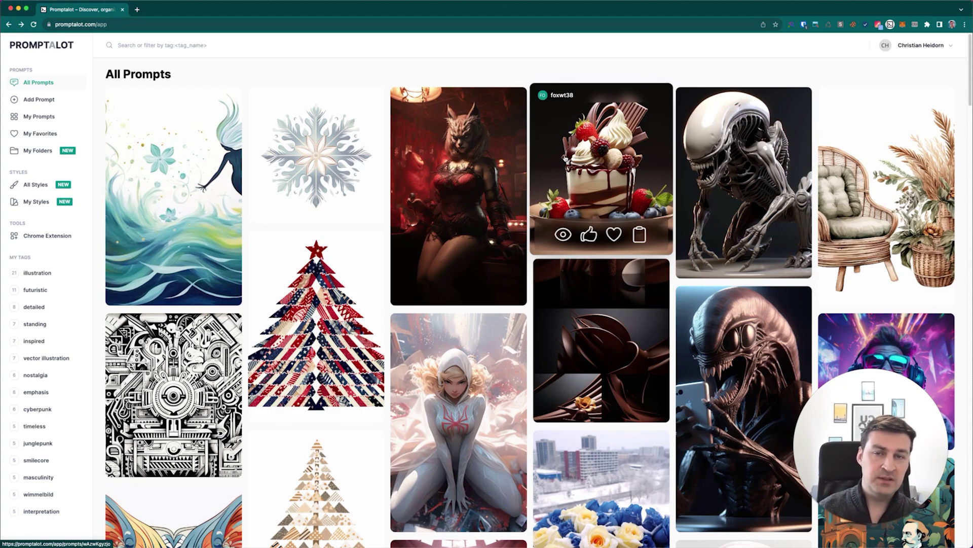
{"action": "scroll", "coordinate": [565, 158], "scroll_direction": "down", "scroll_amount": 10}
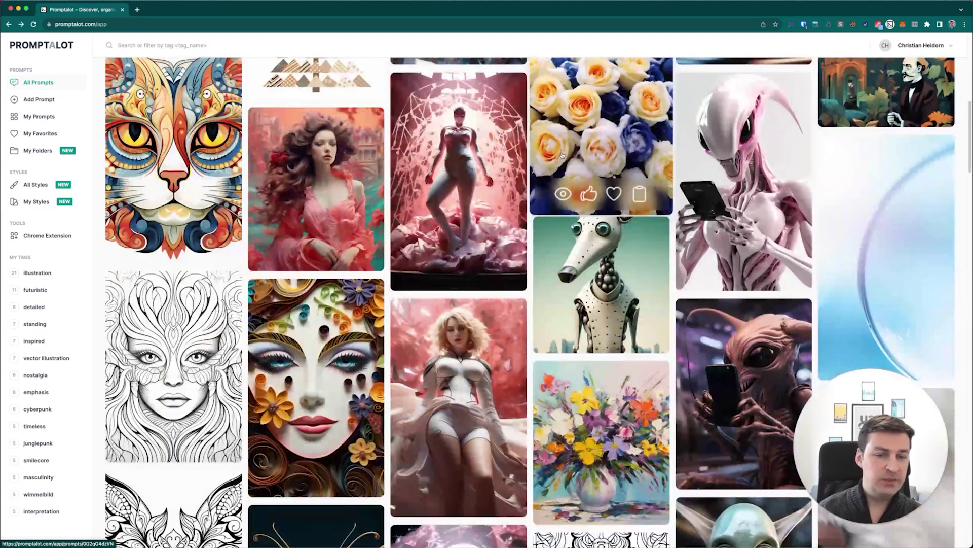
{"action": "scroll", "coordinate": [562, 155], "scroll_direction": "down", "scroll_amount": 15}
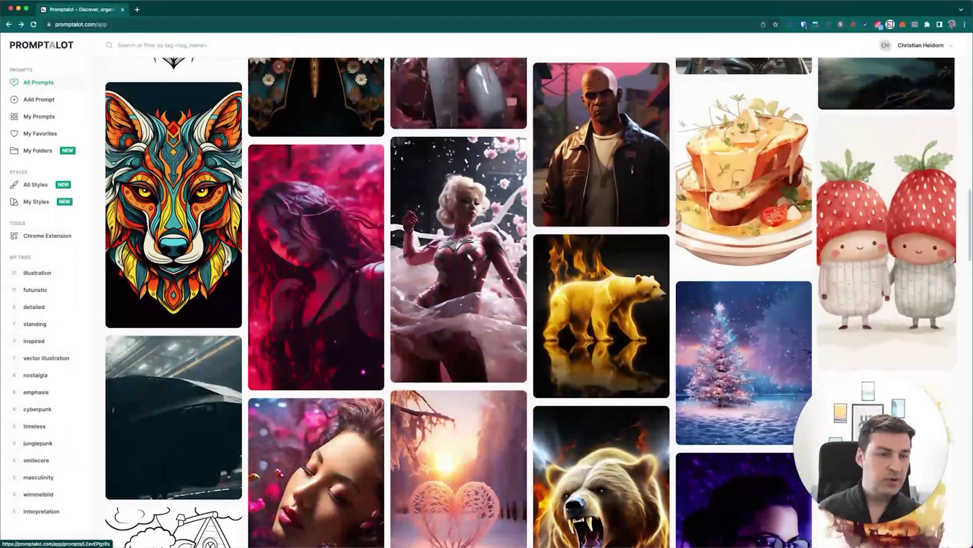
{"action": "mouse_move", "coordinate": [865, 179]}
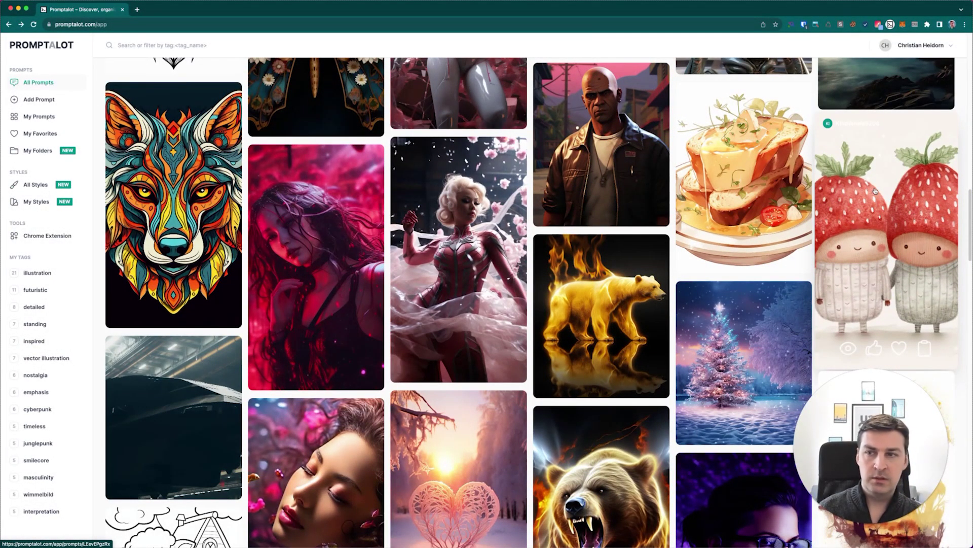
Open the strawberry couple prompt and scroll down to its four-image grid
{"action": "left_click", "coordinate": [874, 190]}
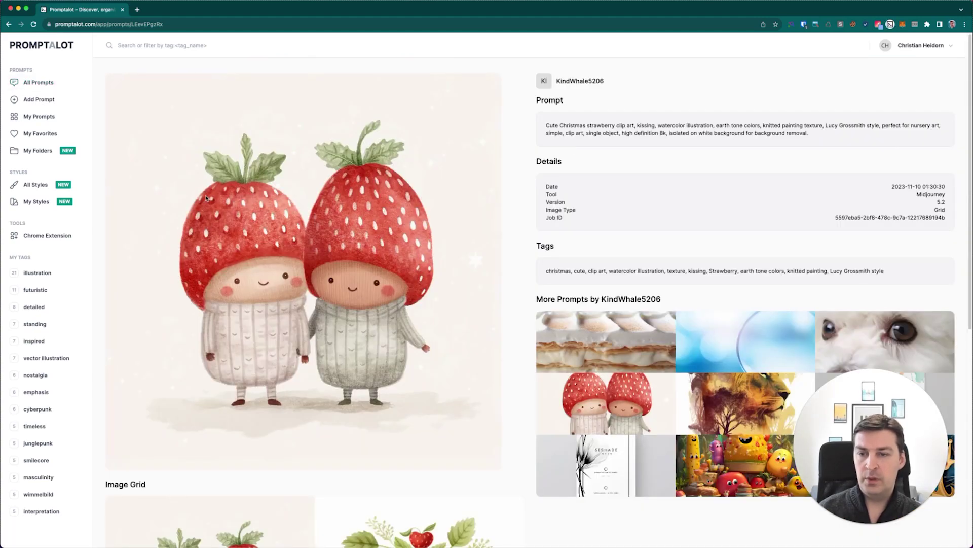
{"action": "scroll", "coordinate": [240, 247], "scroll_direction": "down", "scroll_amount": 7}
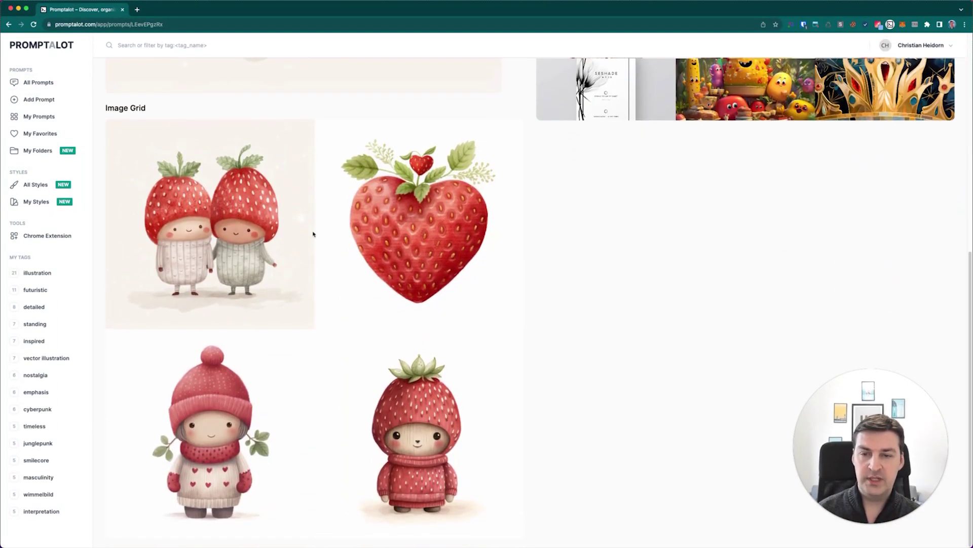